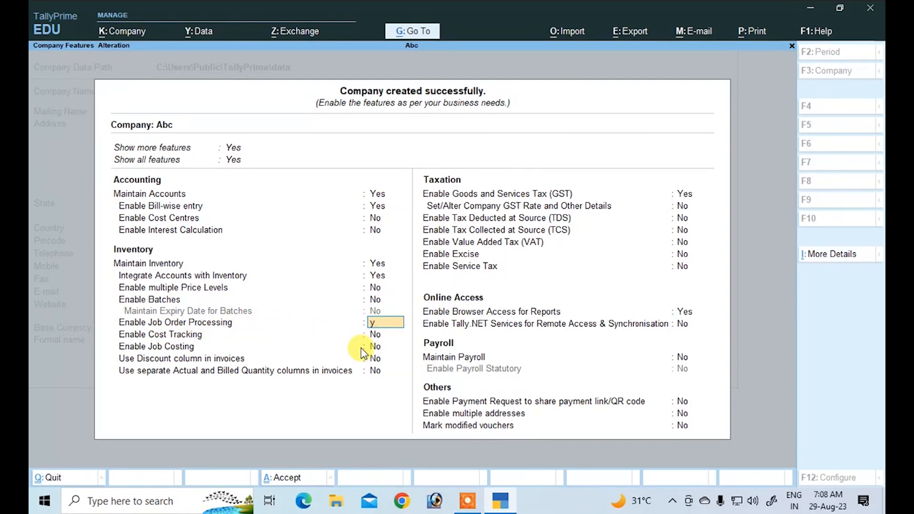
Save company Abc's features with Job Order Processing enabled, recheck that setting in the company features and accept them again
key("ctrl+a")
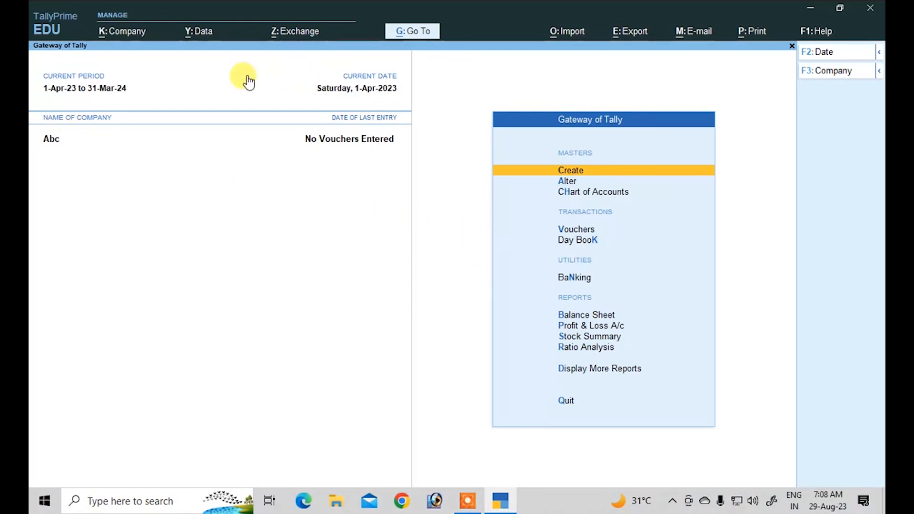
left_click(129, 34)
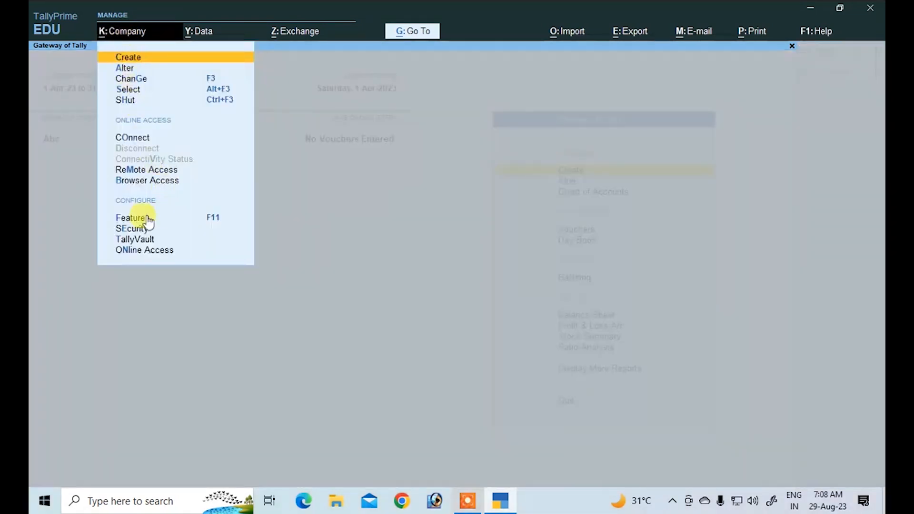
left_click(212, 222)
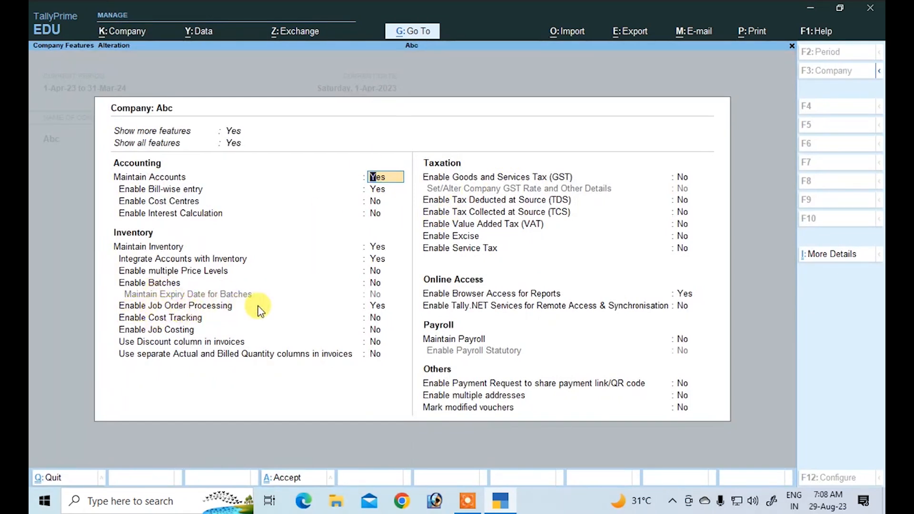
left_click(366, 306)
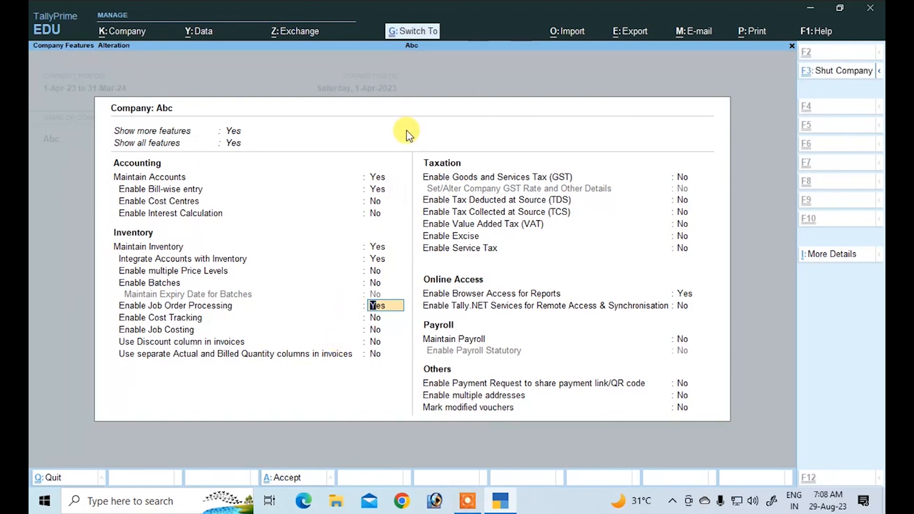
key("ctrl+a")
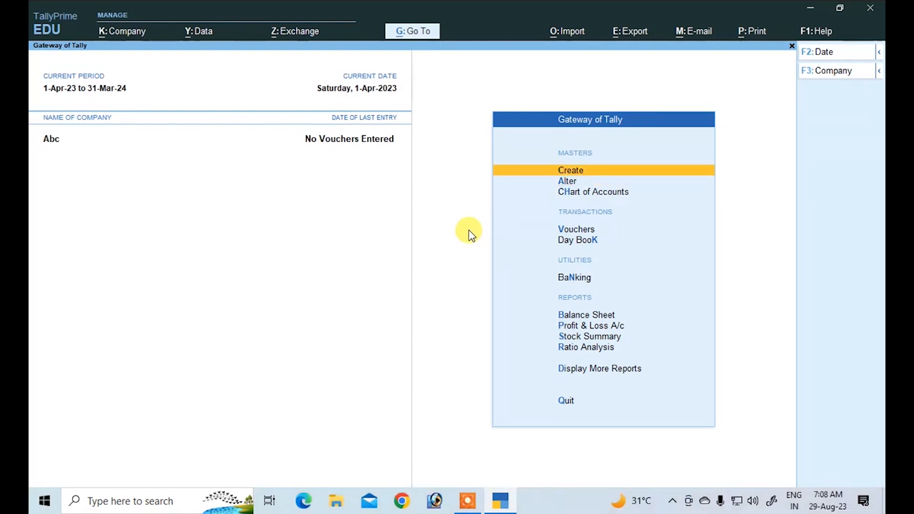
Start a new ledger master named Purchase Order
key("Return")
key("Down")
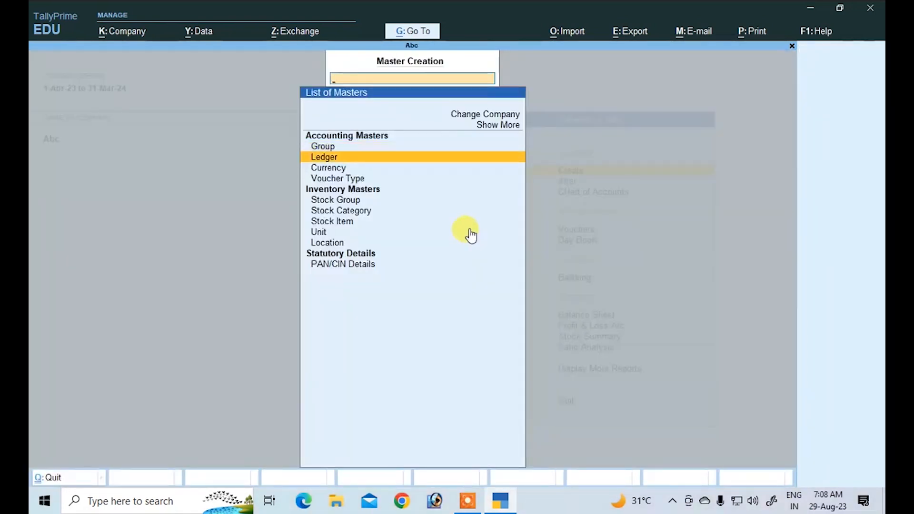
key("Return")
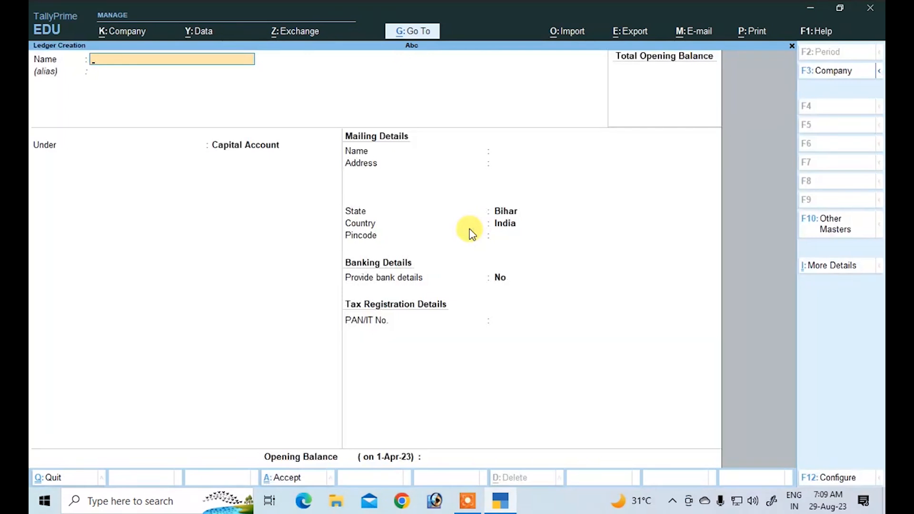
type("Purchase Order")
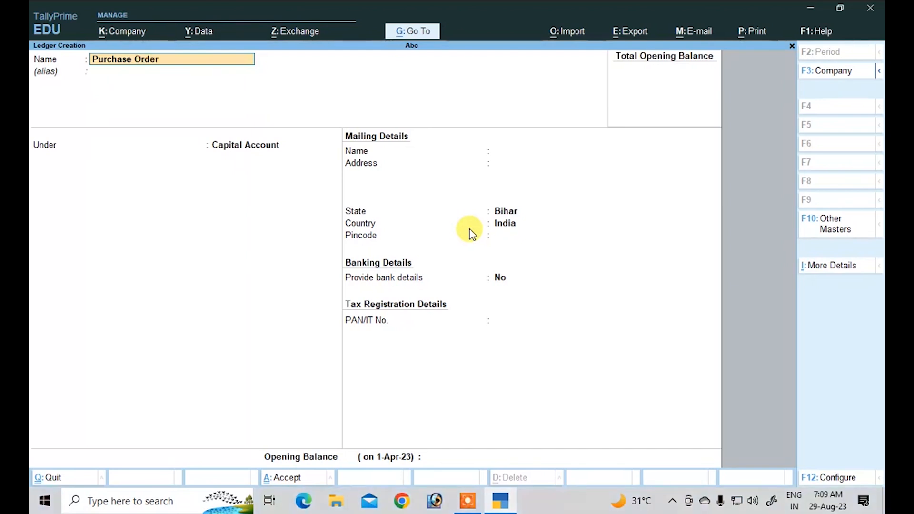
key("Return")
Place the Purchase Order ledger under Purchase Accounts, keep its type as Not Applicable and save it
type("P")
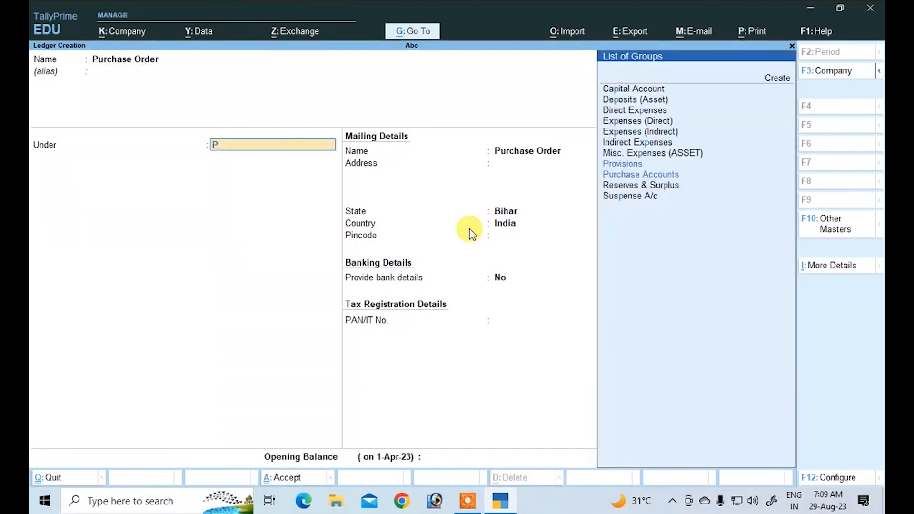
key("Down")
key("Down")
key("Down")
key("Up")
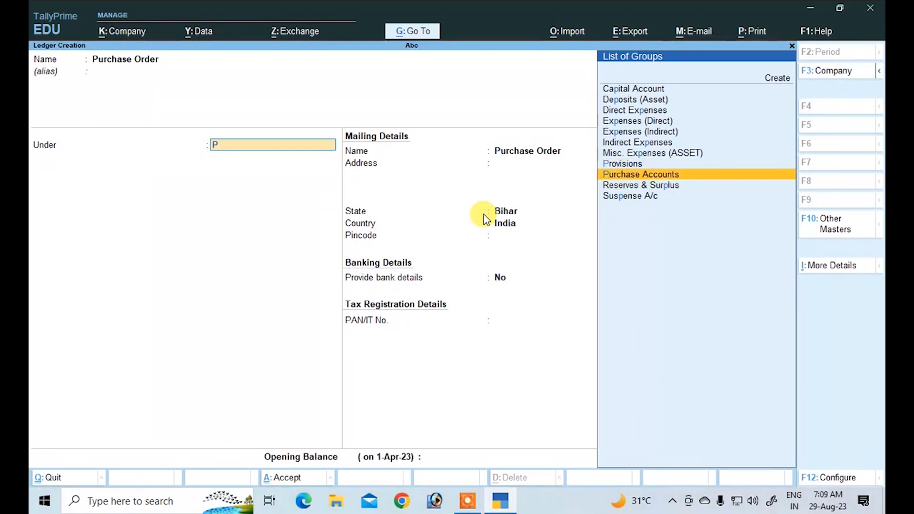
key("Return")
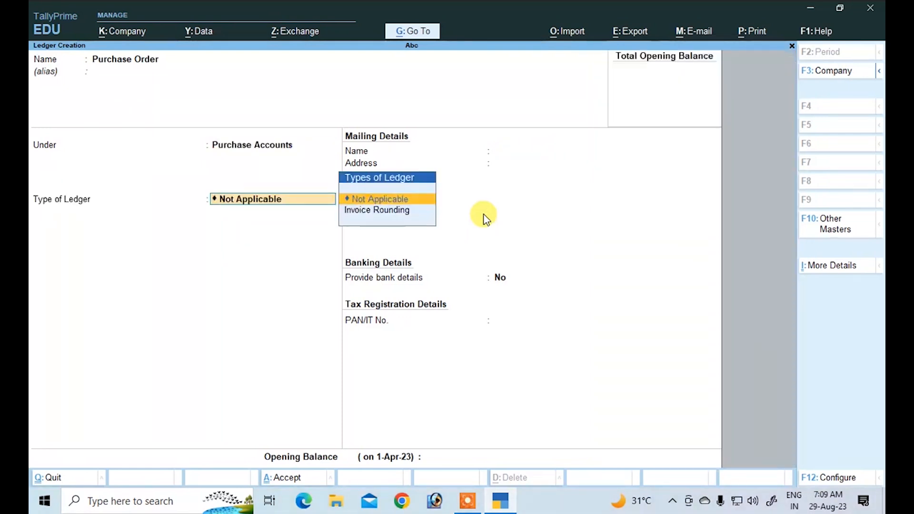
key("Return")
key("Return")
key("Return")
key("Return")
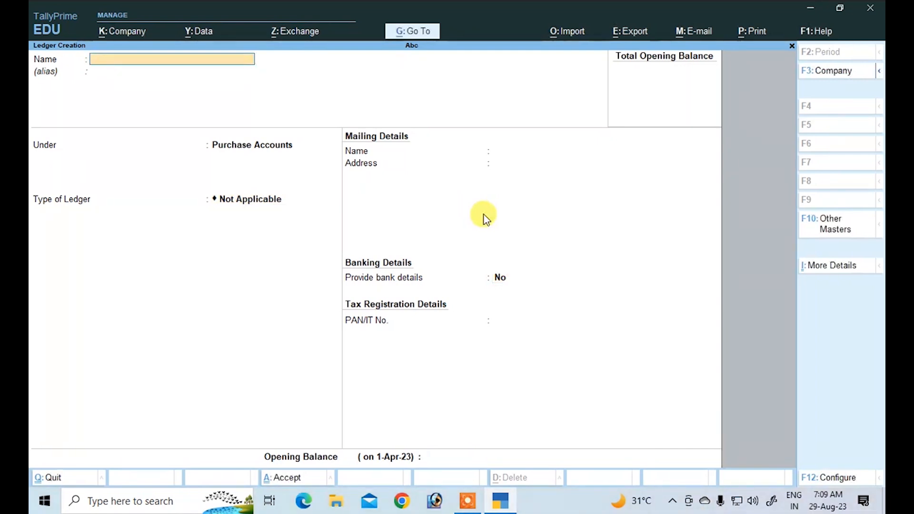
Name the next ledger Rahul Pvt and place it under Sundry Creditors
type("Rahul Pvy")
key("BackSpace")
type("t")
key("Return")
type("S")
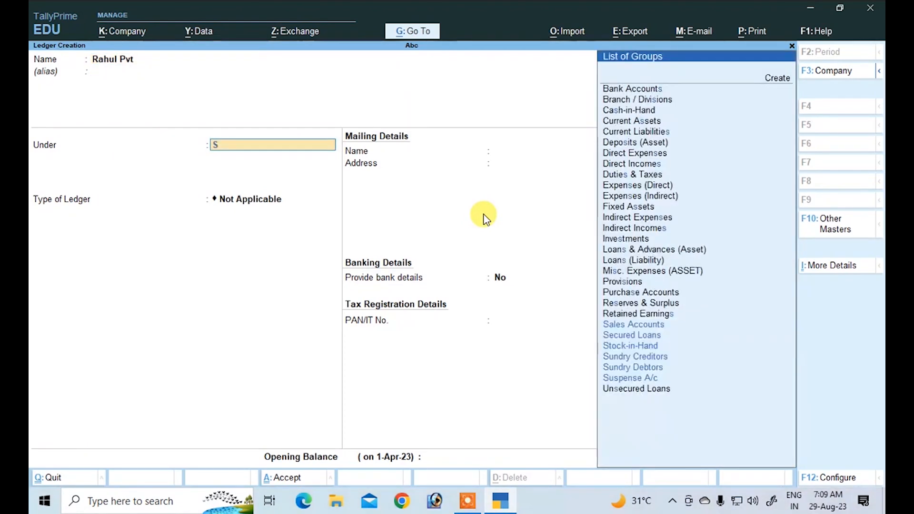
key("Down")
key("Down")
key("Down")
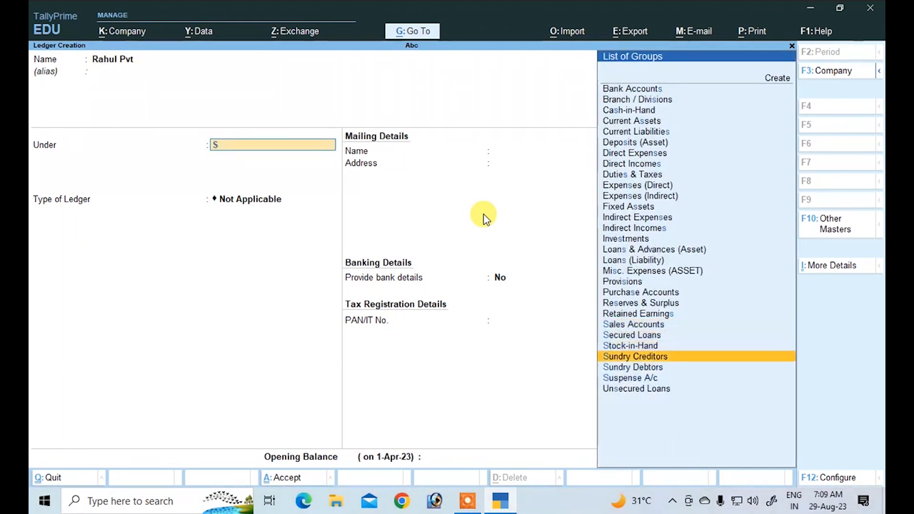
key("Return")
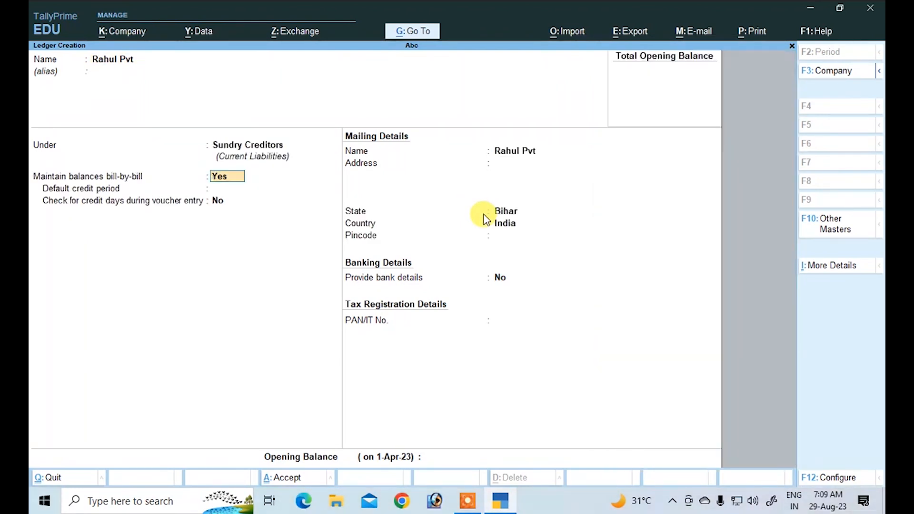
Keep the Rahul Pvt ledger's default balance, mailing and banking details, save it and return to the Gateway of Tally
key("Return")
key("Return")
key("Return")
key("Return")
key("Return")
key("Return")
key("Return")
key("Return")
key("Return")
key("Return")
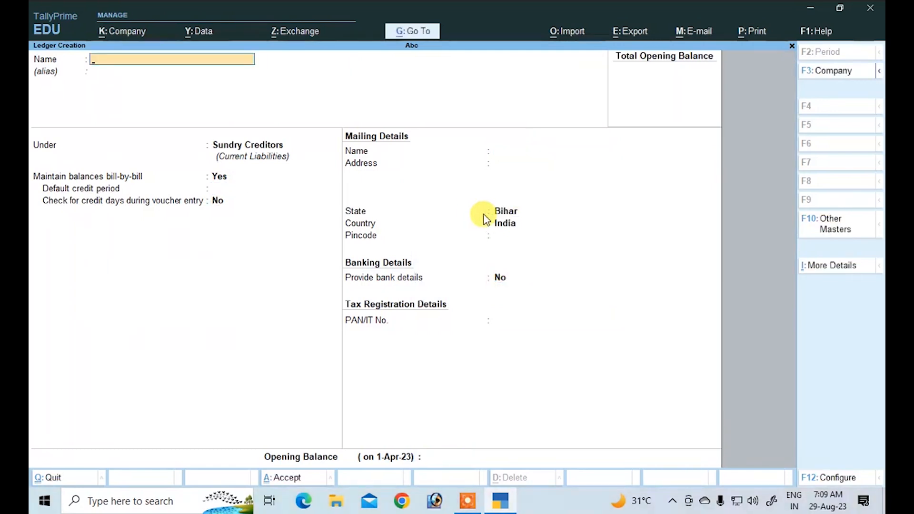
key("Escape")
key("Escape")
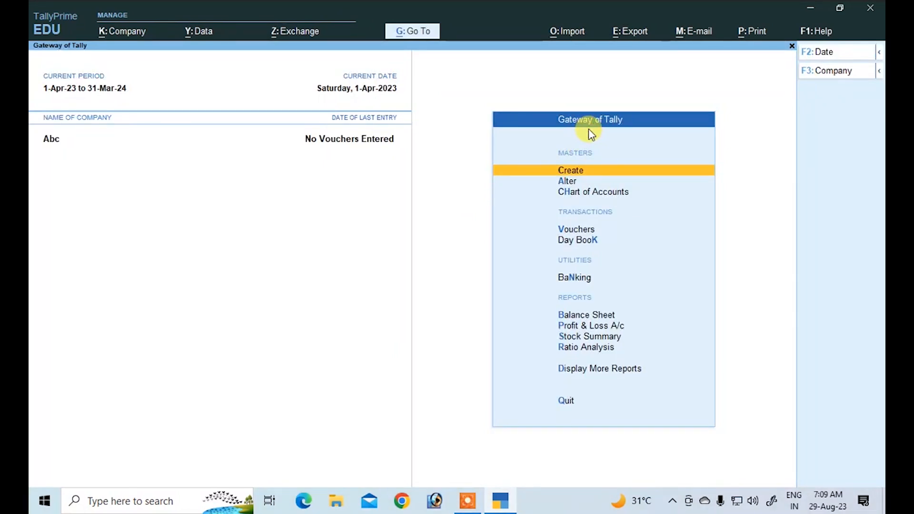
Open the creation form for a new unit of measure among the inventory masters
key("Return")
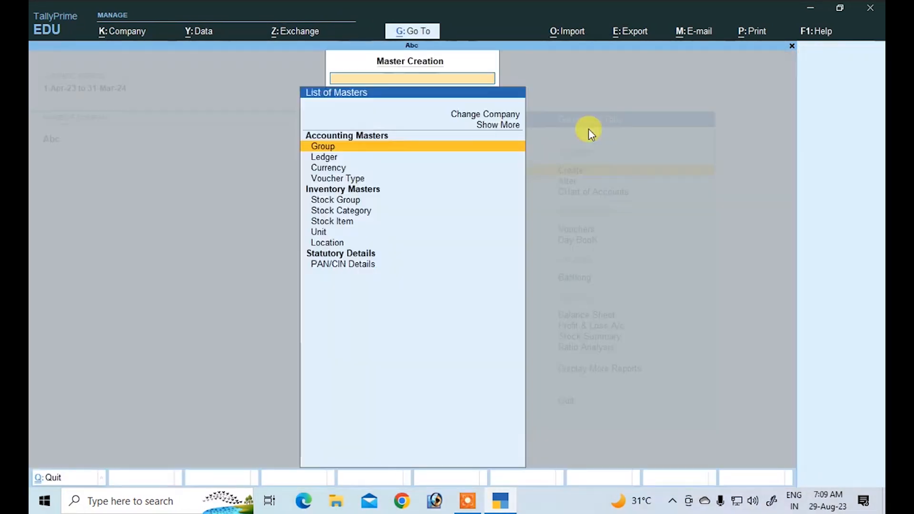
key("Down")
key("Down")
key("Down")
key("Down")
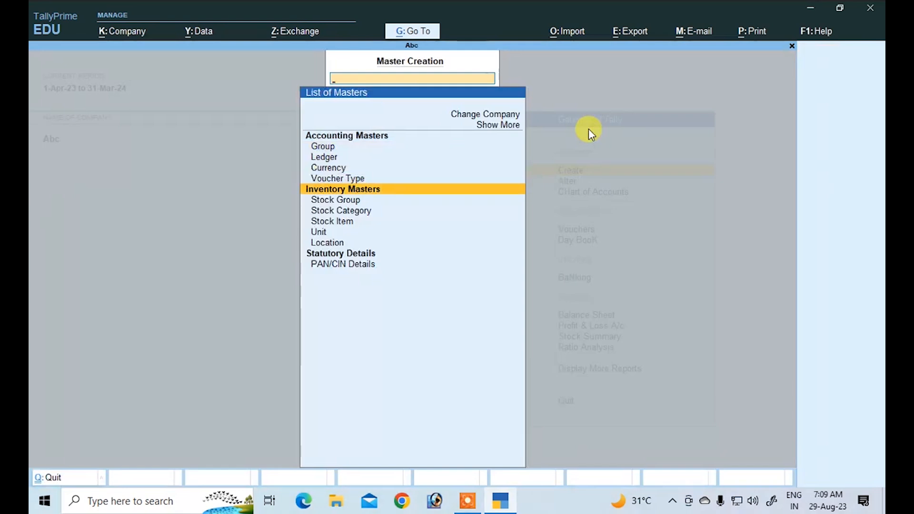
key("Down")
key("Down")
key("Down")
key("Down")
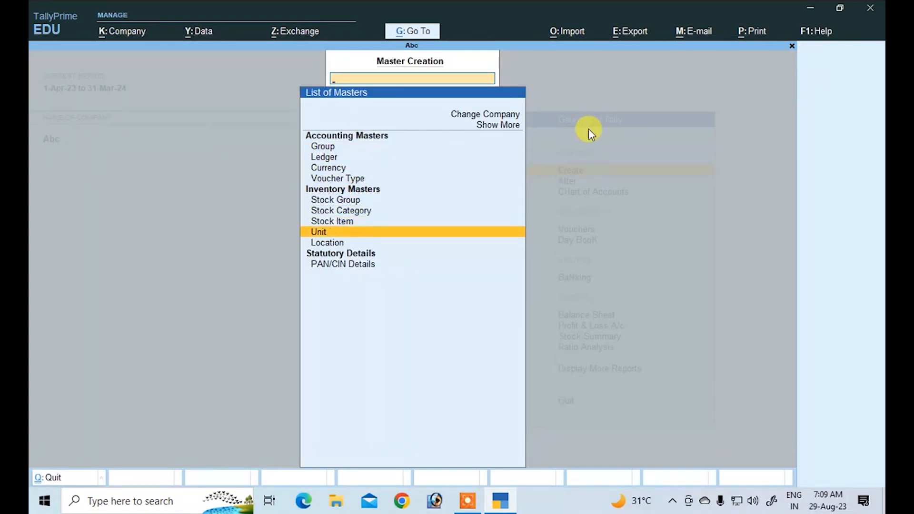
key("Up")
key("Up")
key("Up")
key("Down")
key("Down")
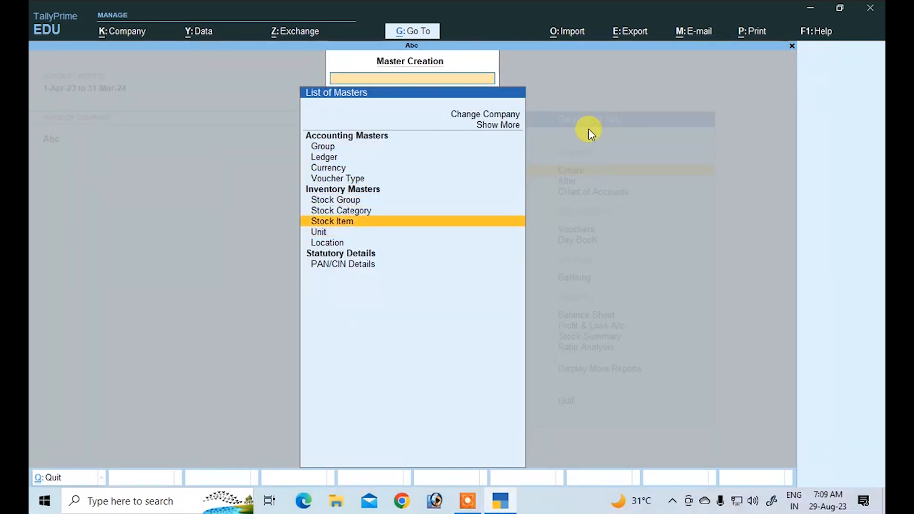
key("Down")
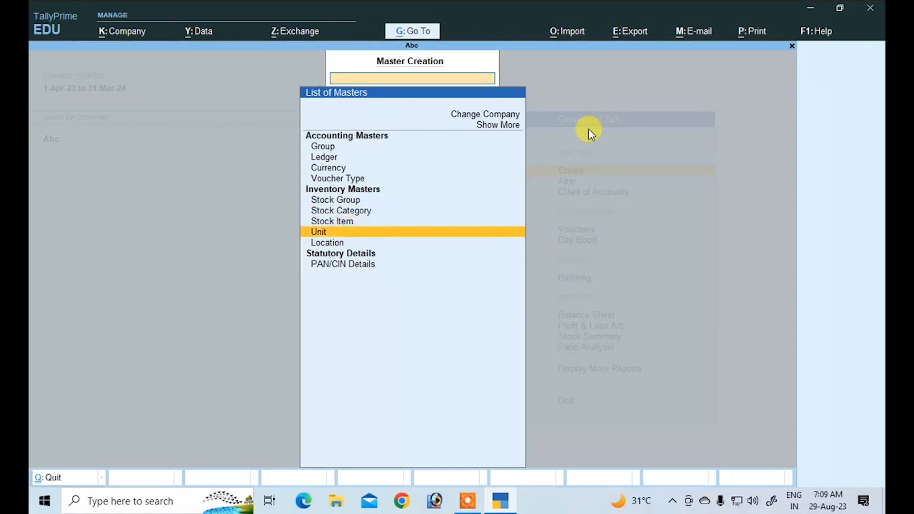
key("Return")
Set the symbol of the new simple unit to pcs
type("pc")
key("Return")
type("Piece")
key("BackSpace")
key("BackSpace")
key("BackSpace")
key("BackSpace")
key("BackSpace")
key("BackSpace")
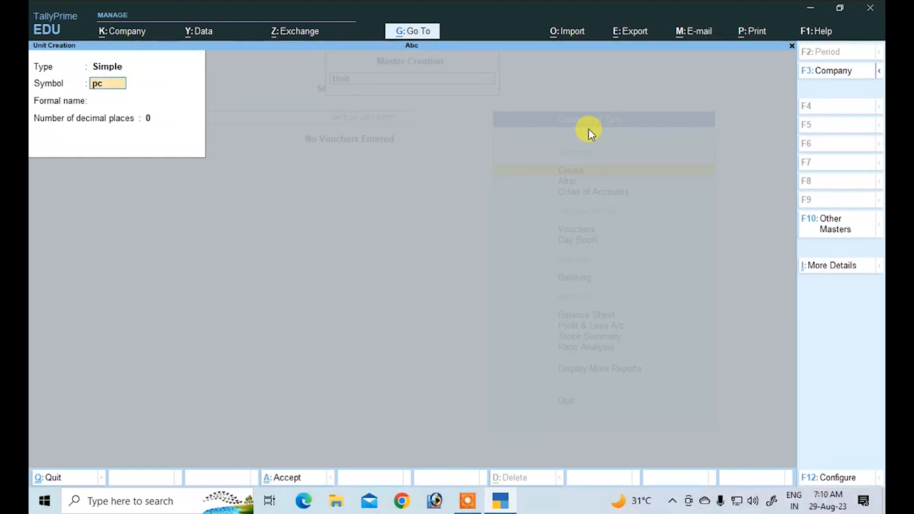
type("s")
key("Return")
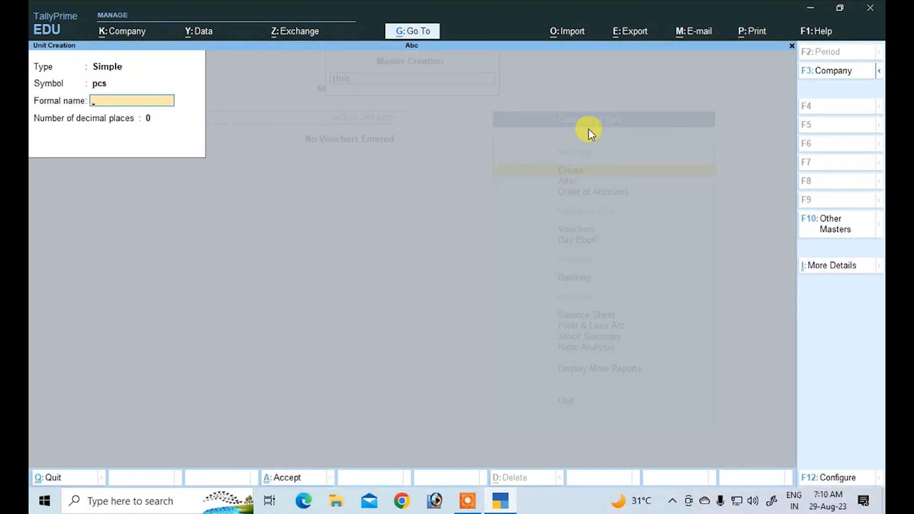
Give the pcs unit the formal name Pieces with 0 decimal places, save it and leave unit creation
type("Pieces")
key("Return")
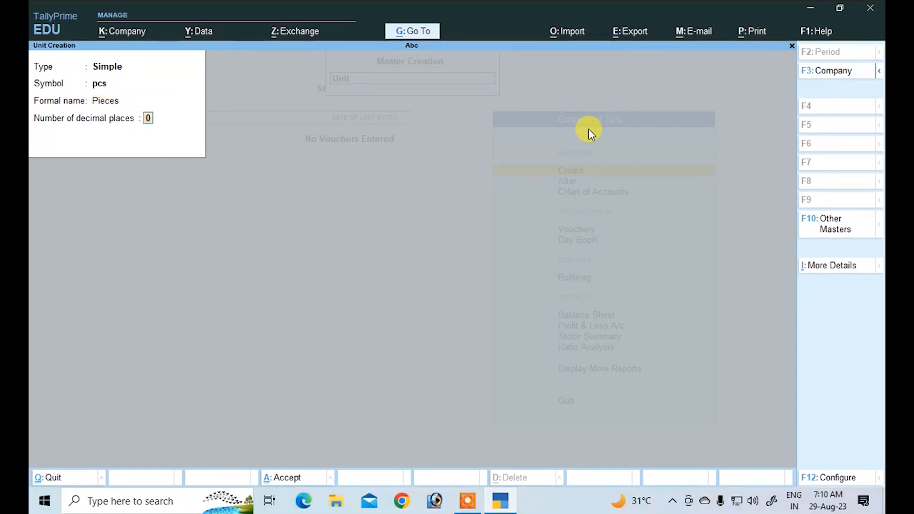
key("Return")
key("Return")
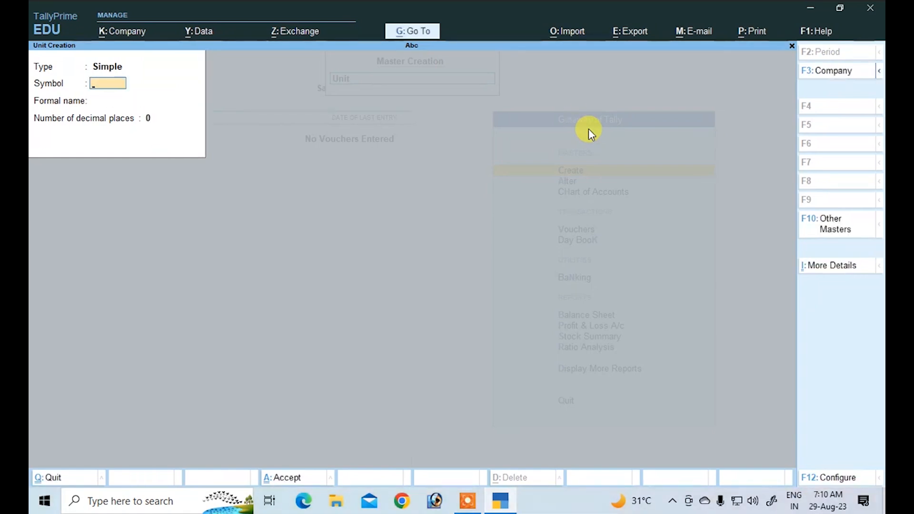
key("Escape")
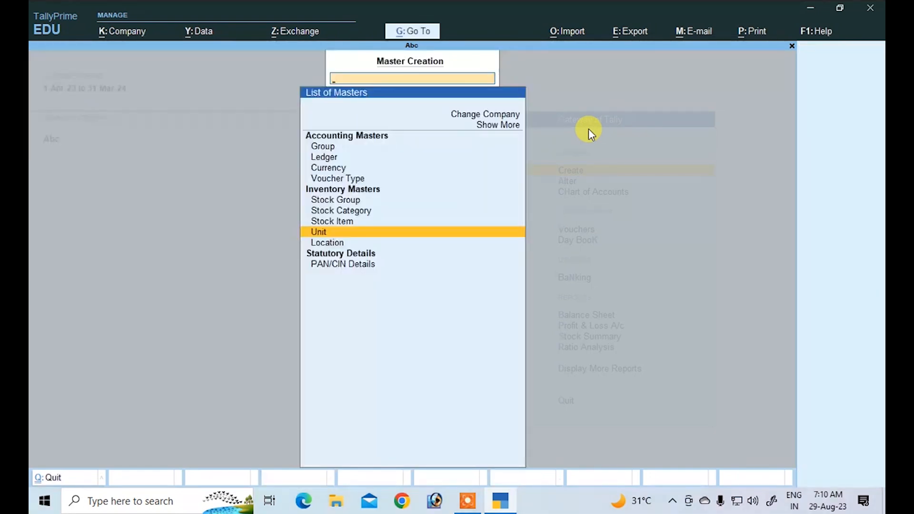
Create a stock group named Compuer under Primary without adding item quantities, save it and leave stock group creation
key("Up")
key("Up")
key("Up")
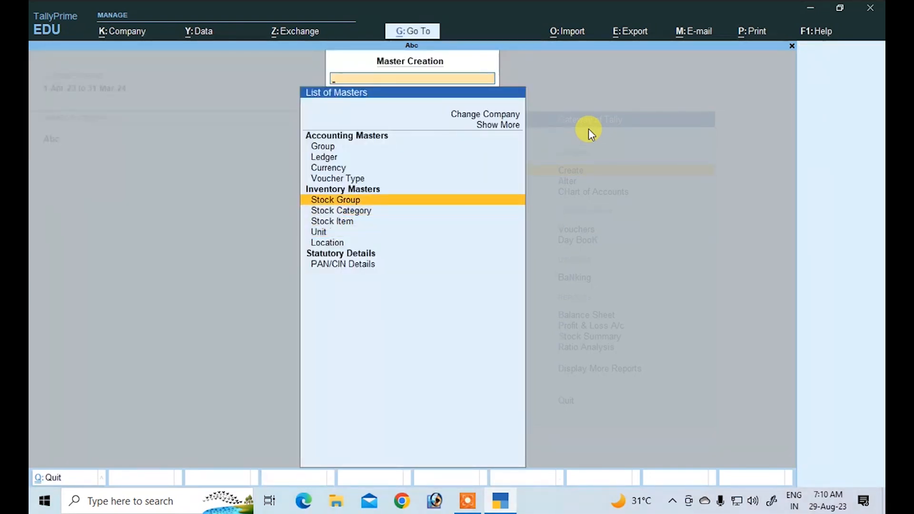
key("Return")
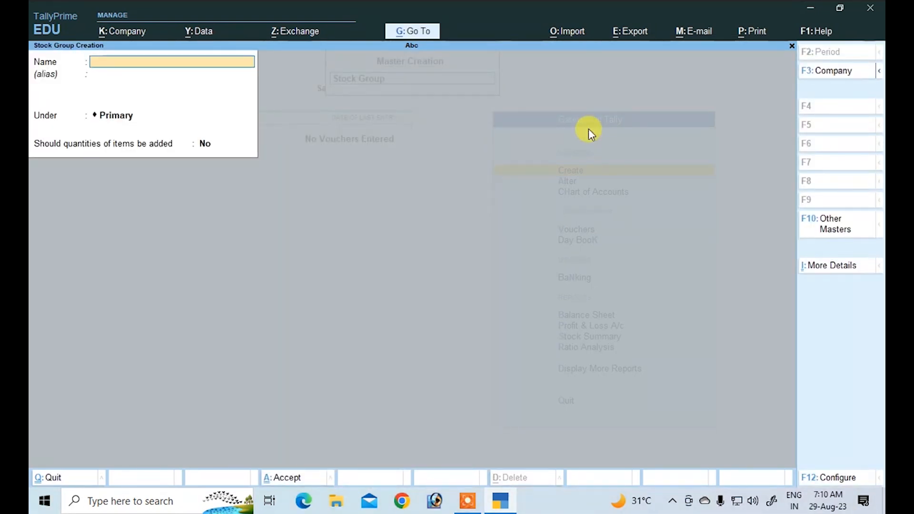
type("Compuer")
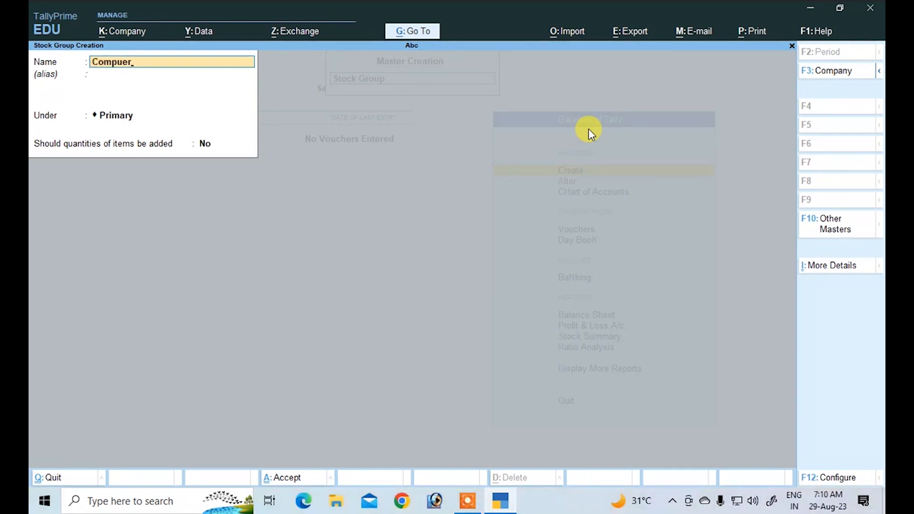
key("Return")
key("Return")
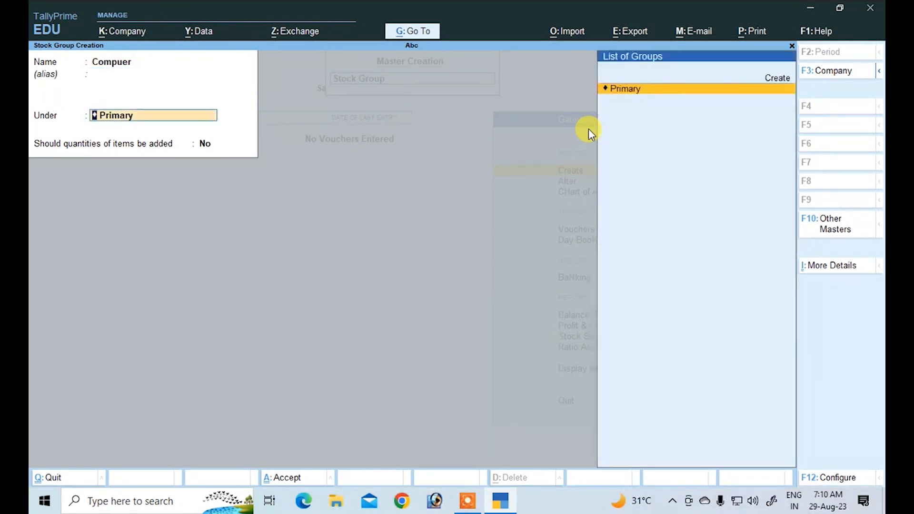
key("Return")
key("Return")
key("Return")
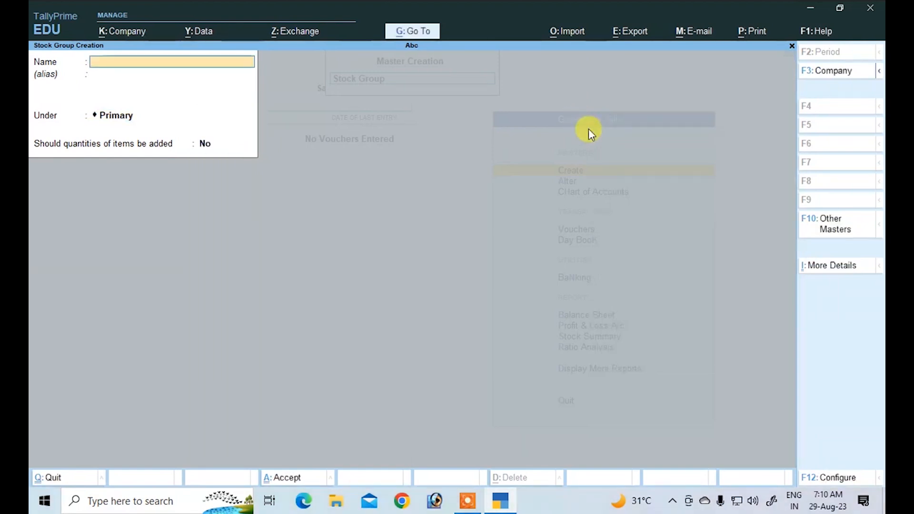
key("Escape")
key("y")
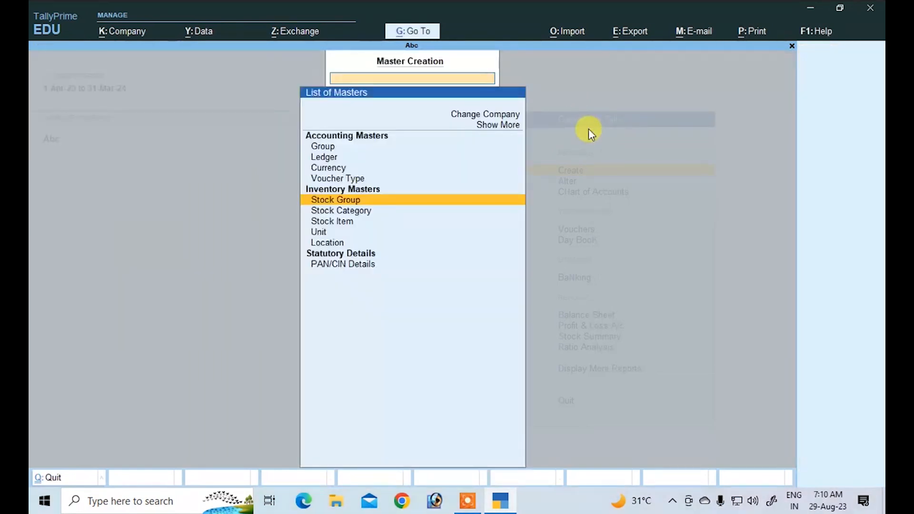
Create a stock item named Mouse under the Compuer group with unit pcs, leaving the duty rate blank, and save it
key("Down")
key("Down")
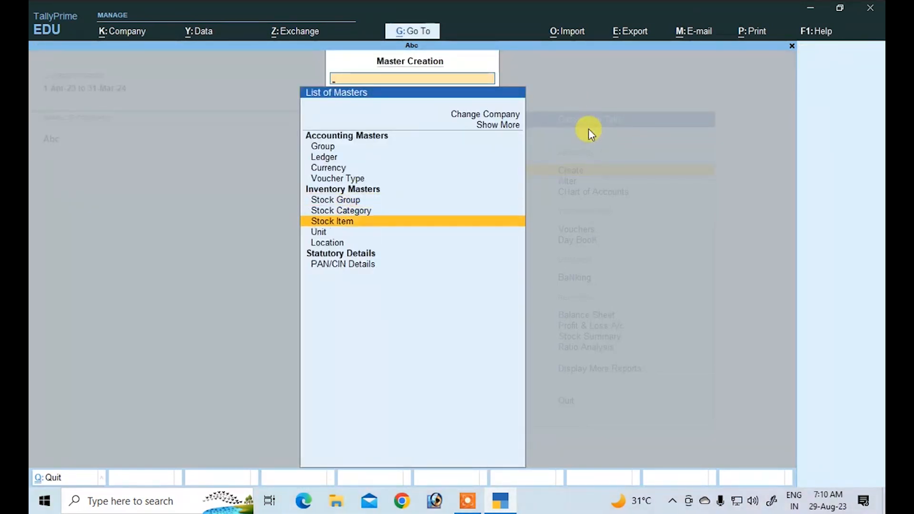
key("Return")
type("Mouse")
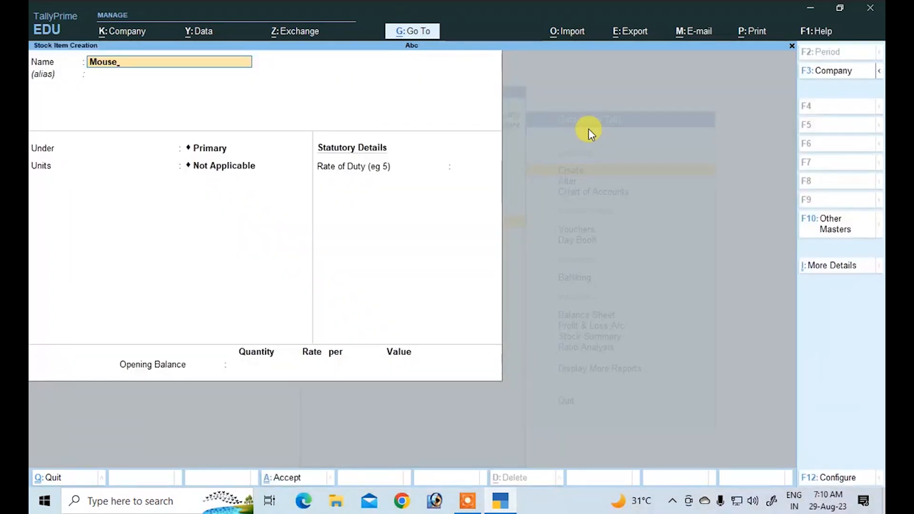
key("Return")
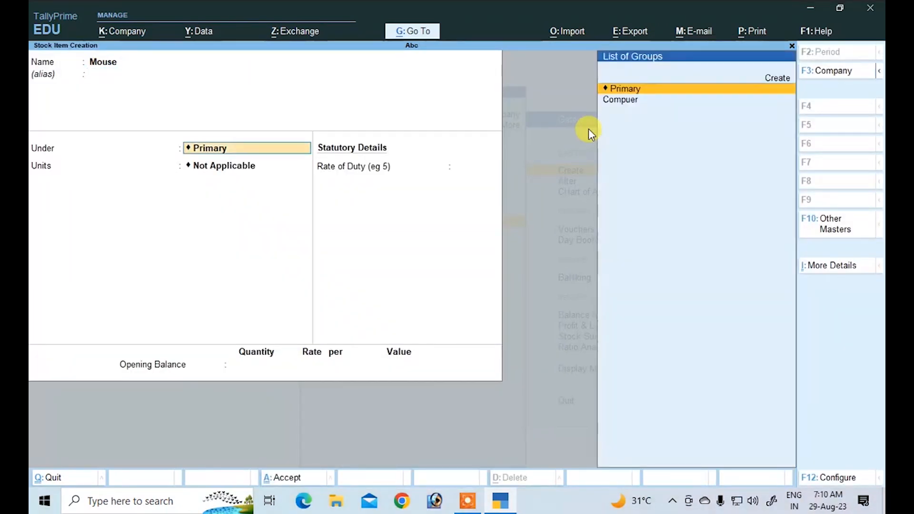
key("Down")
key("Return")
key("Down")
key("Return")
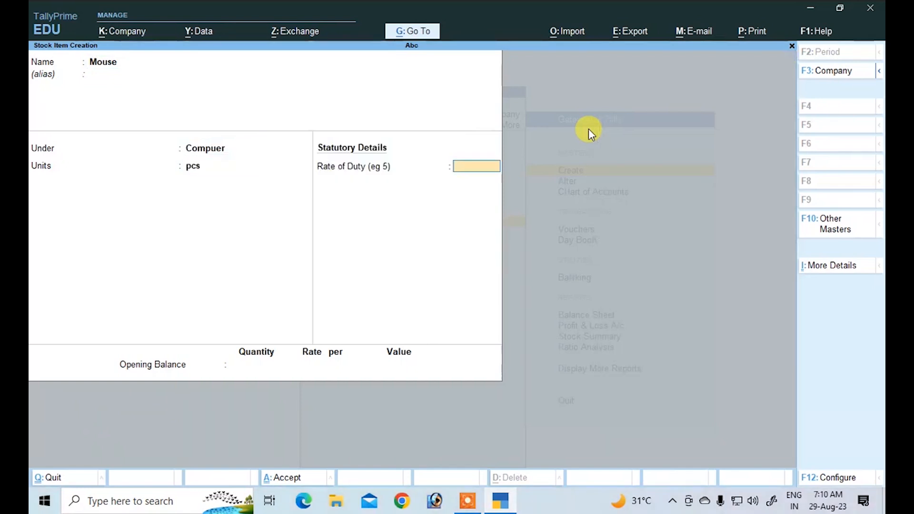
key("Return")
key("Return")
Create a stock item named Ssd under the Compuer group with unit pcs and save it
type("Ssd")
key("Return")
key("Return")
key("Down")
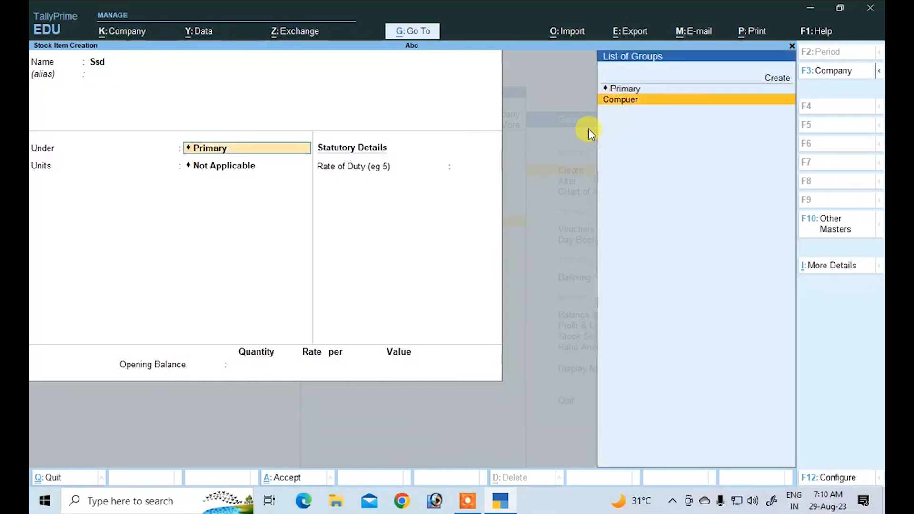
key("Return")
key("Down")
key("Return")
key("Return")
key("Return")
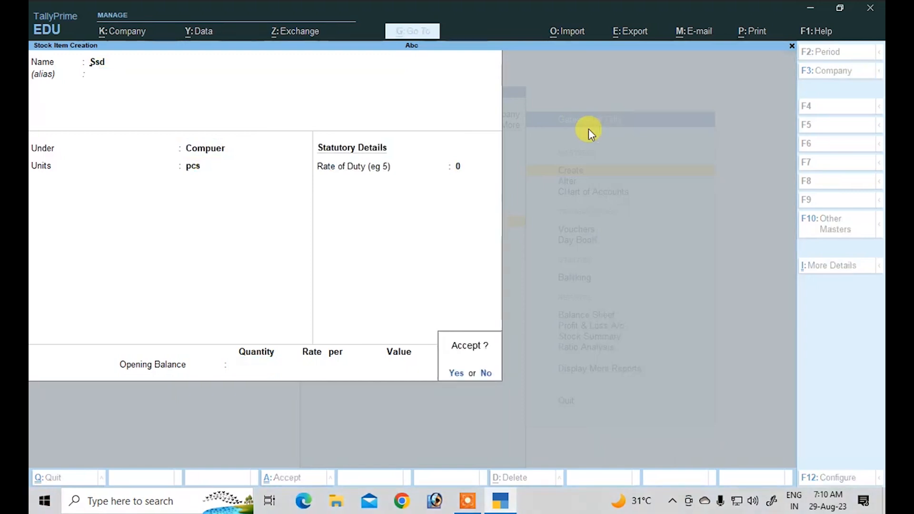
key("Return")
Create a stock item named Keyboard under the Compuer group with unit pcs, save it and leave stock item creation
type("Ke")
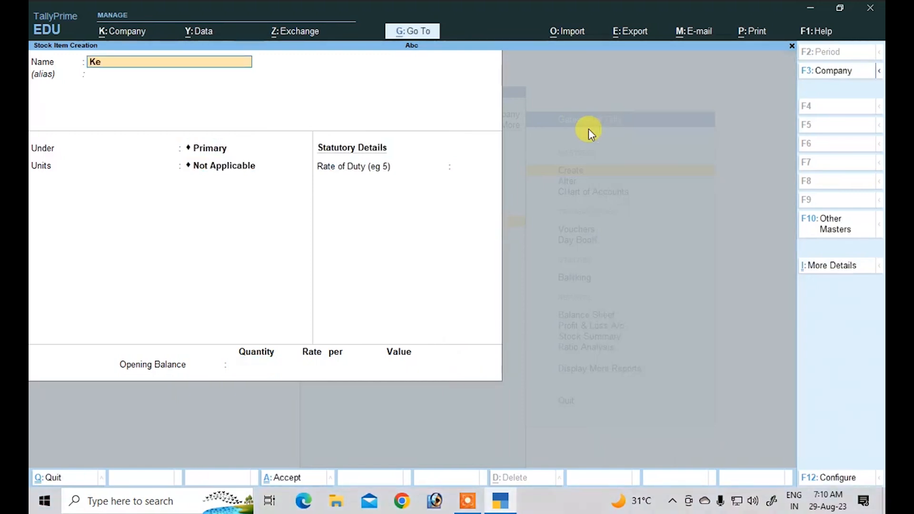
type("yboard")
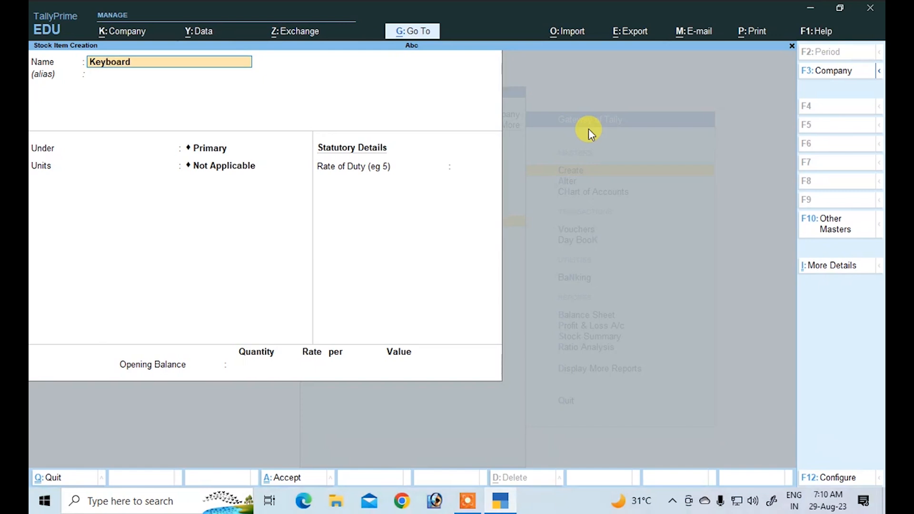
key("Return")
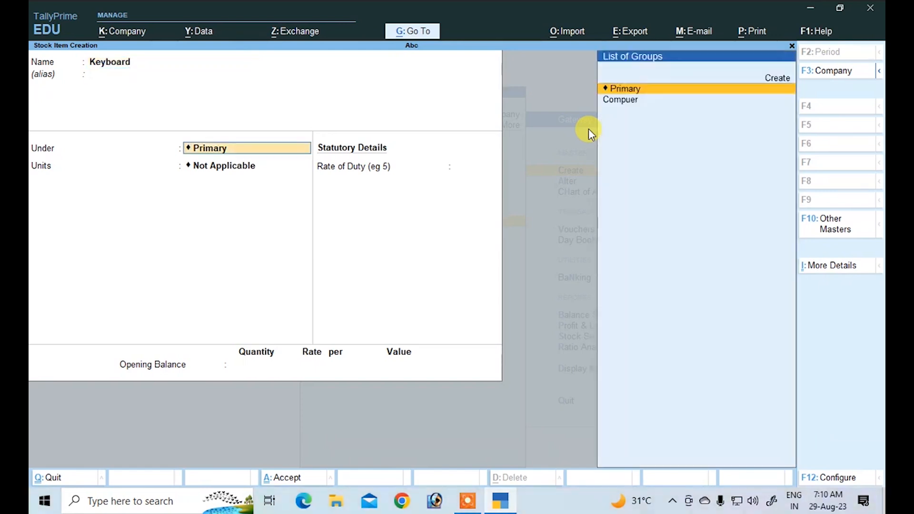
key("Down")
key("Return")
key("Down")
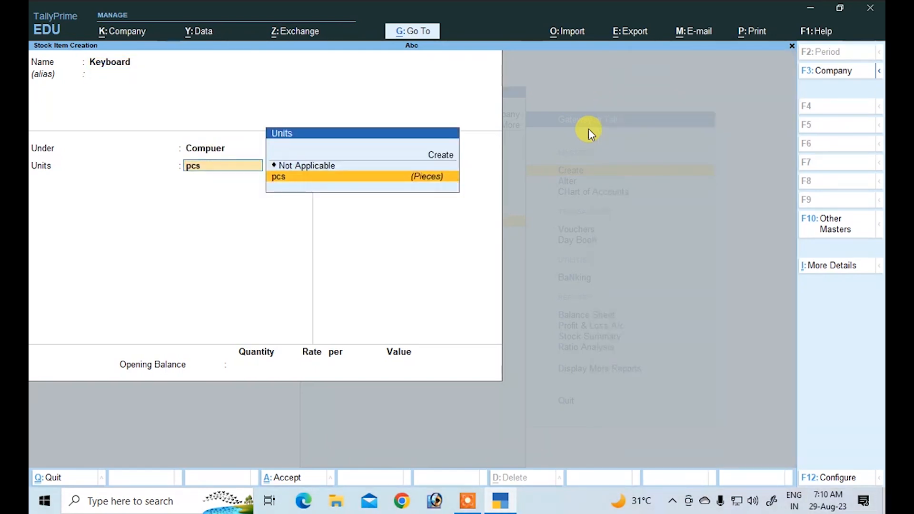
key("Return")
key("Return")
key("Return")
key("Return")
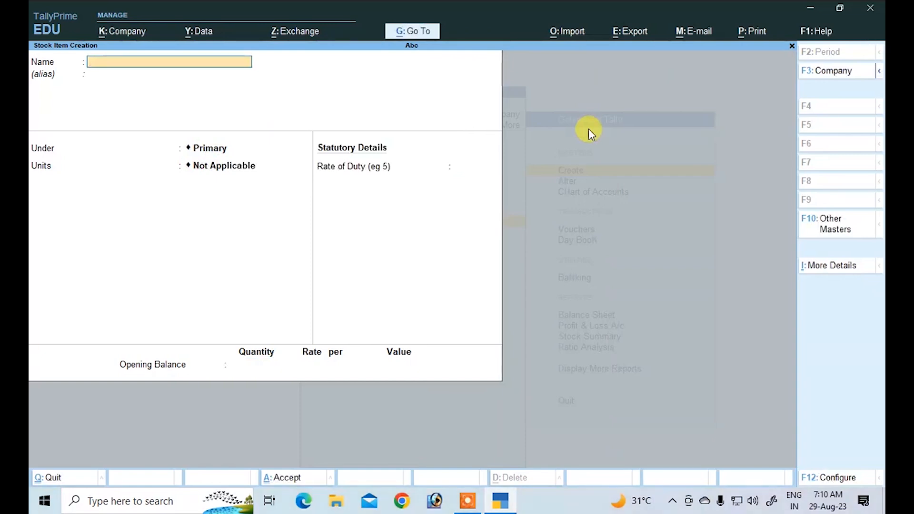
key("Escape")
key("Return")
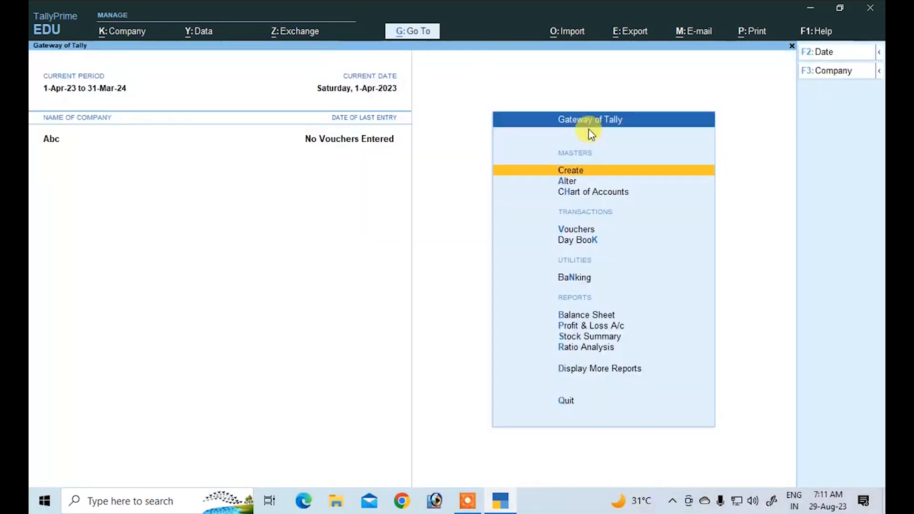
Start voucher entry, show the inactive voucher types and activate the Purchase Order type for a new order voucher
left_click(588, 231)
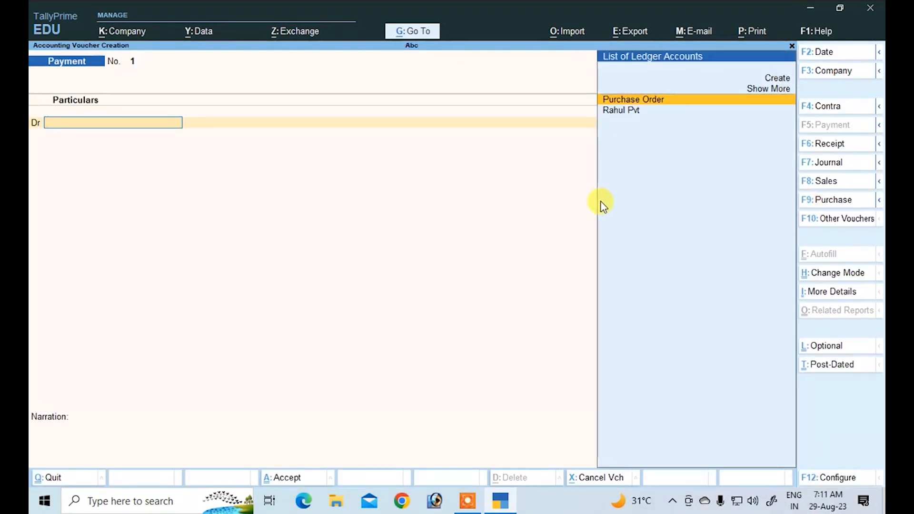
left_click(835, 221)
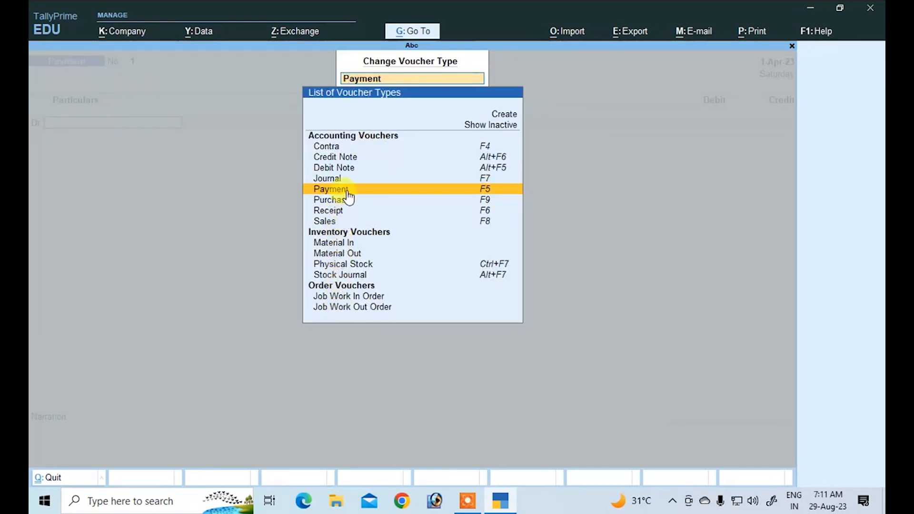
left_click(476, 125)
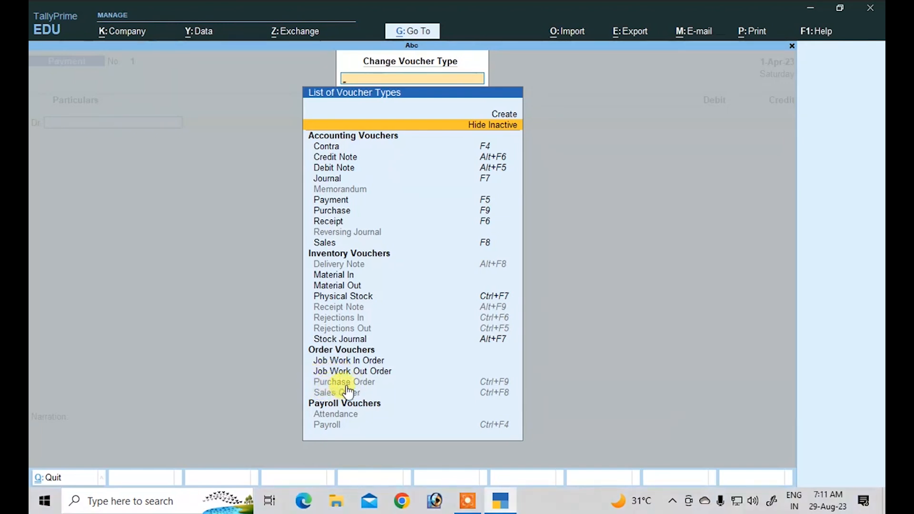
left_click(491, 385)
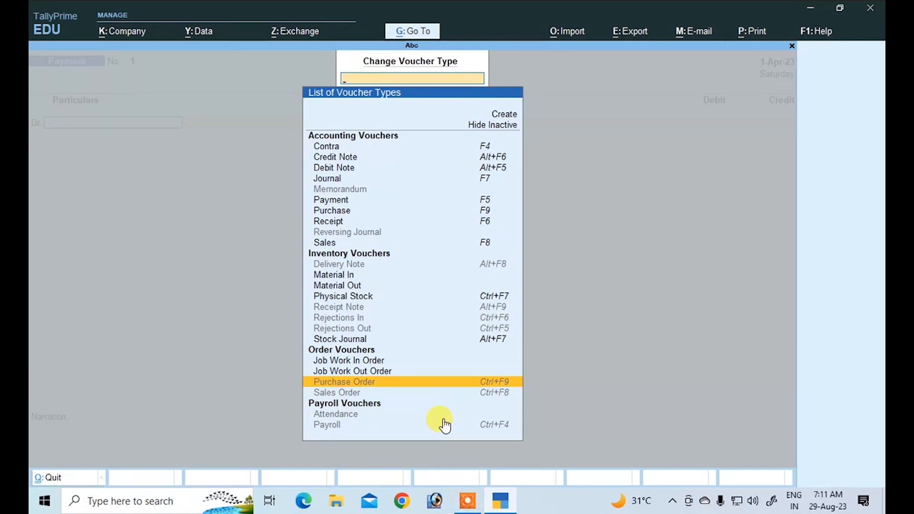
key("Return")
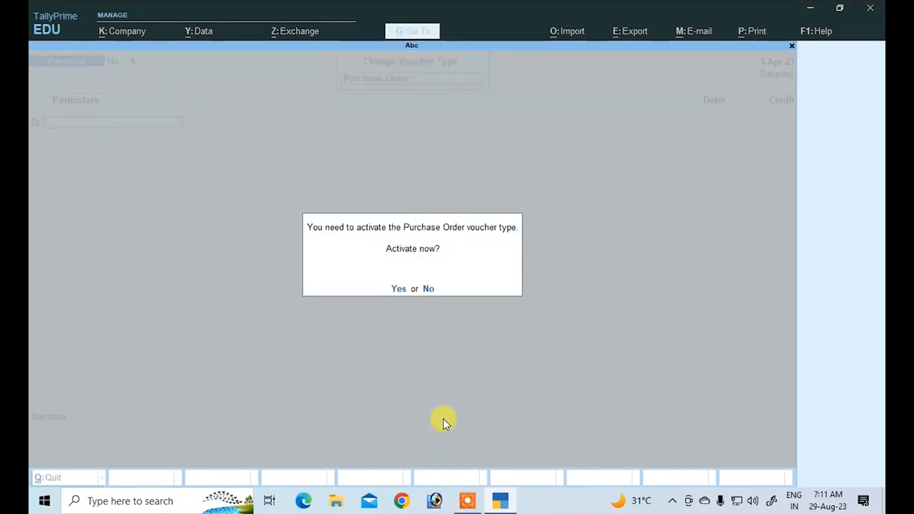
key("y")
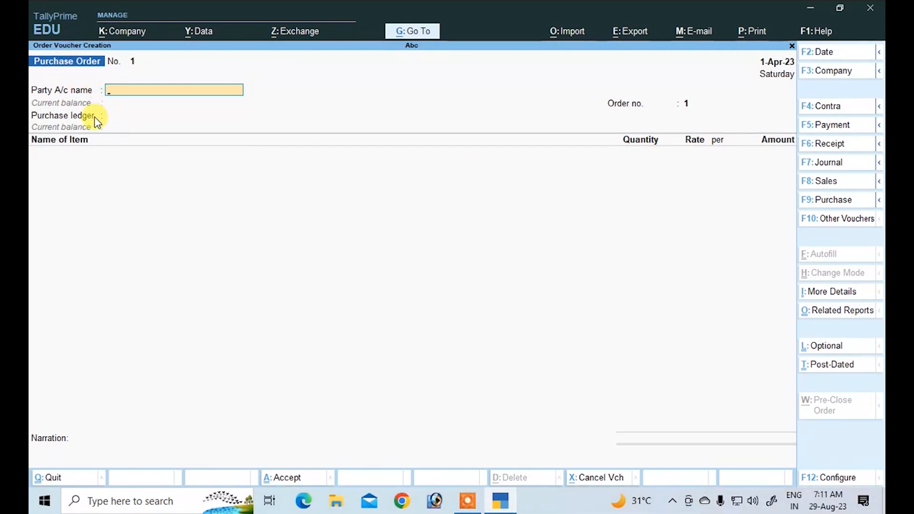
Choose Rahul Pvt as the party account of the purchase order
key("Down")
key("Down")
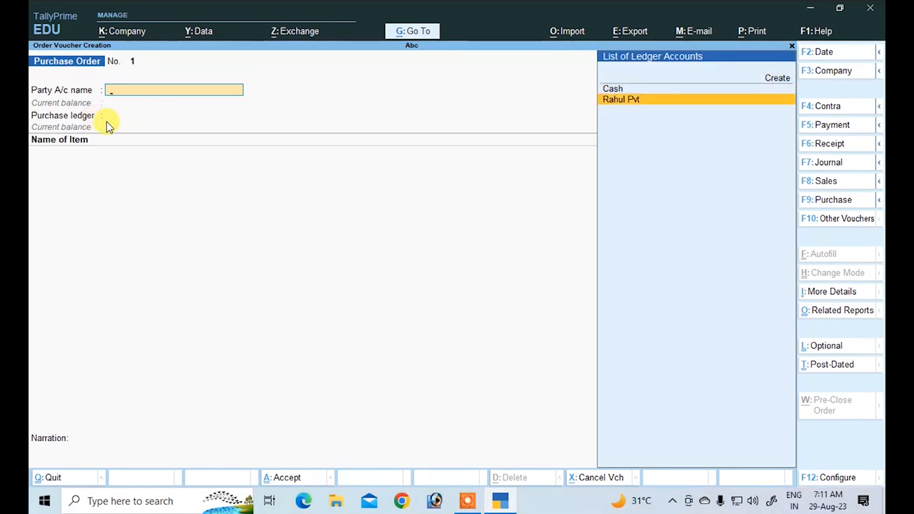
key("Return")
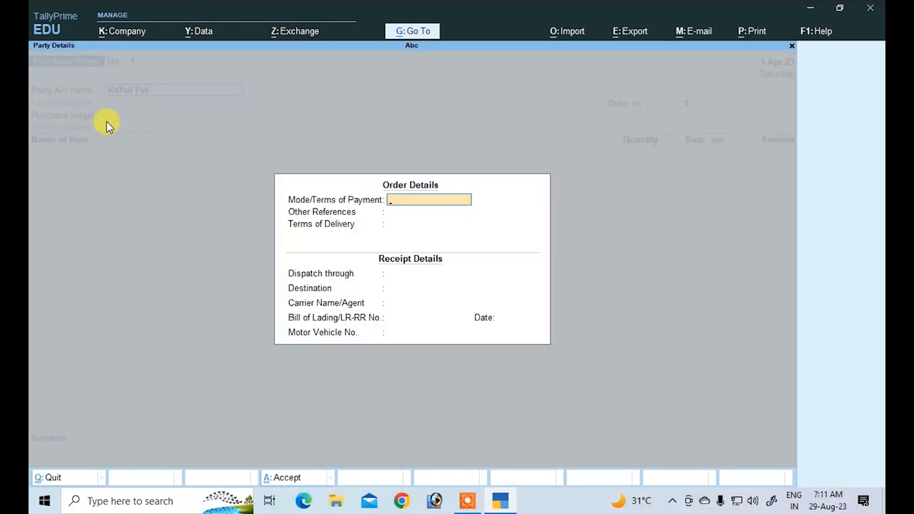
Go through the order and receipt detail fields from terms of payment to motor vehicle number without filling them
key("Return")
key("Return")
key("Return")
key("Return")
key("Return")
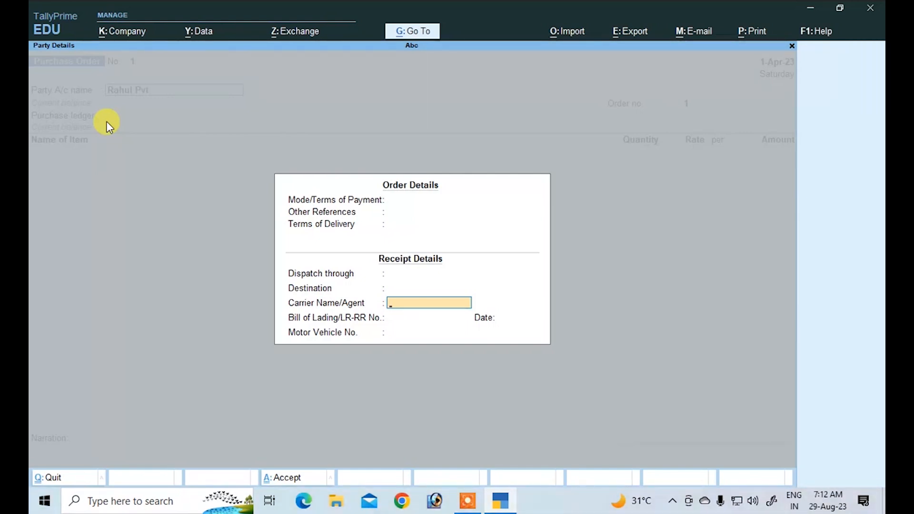
key("Return")
key("Return")
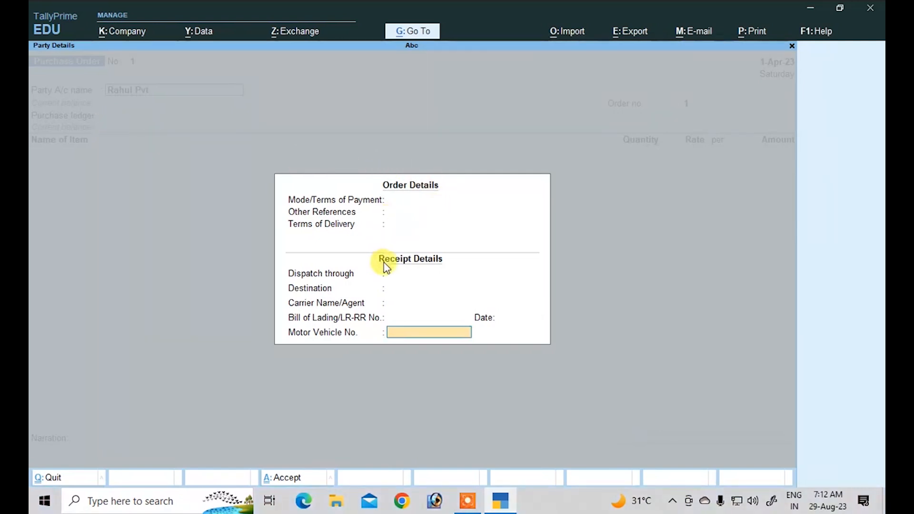
Set the order's mode of payment to Cash and its terms of delivery to By Road, leaving other references blank
left_click(403, 202)
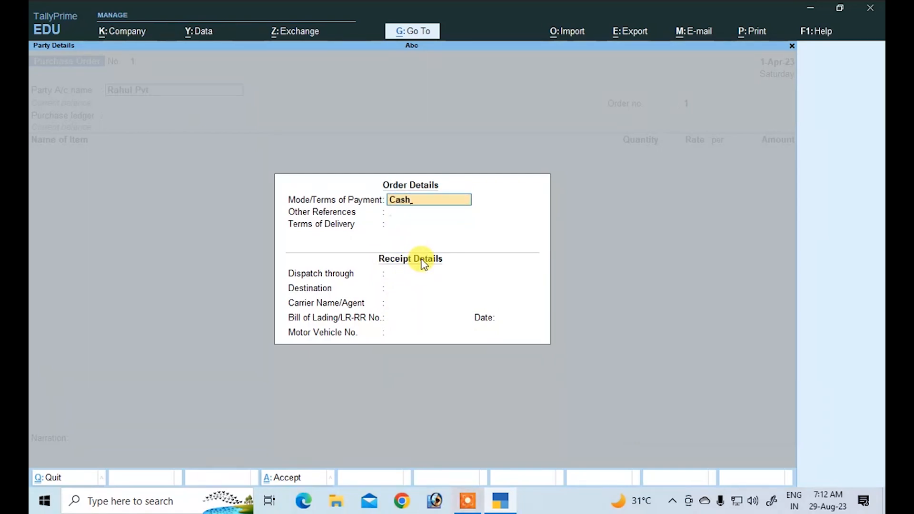
key("Return")
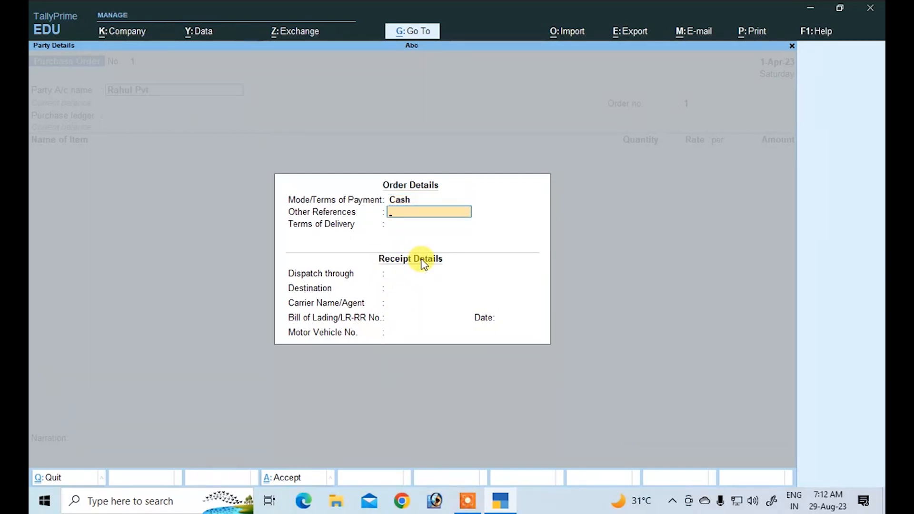
key("Return")
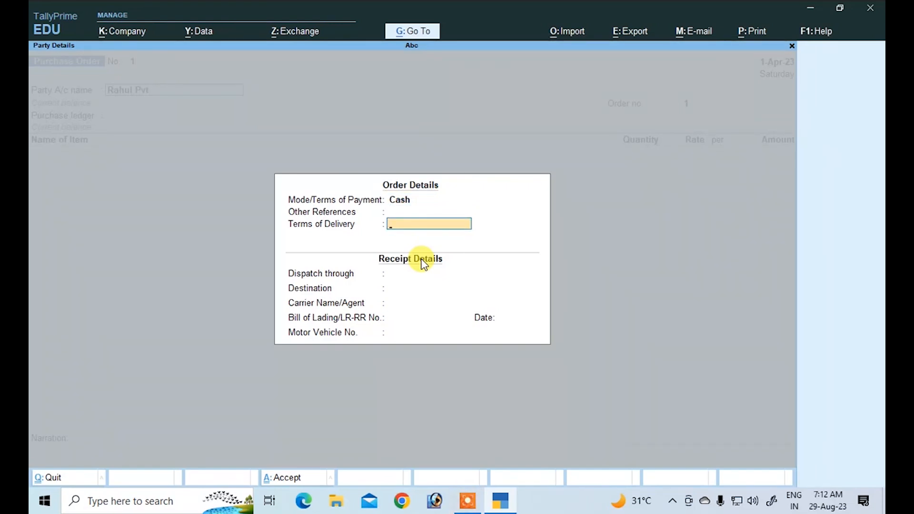
type("By Road")
key("Return")
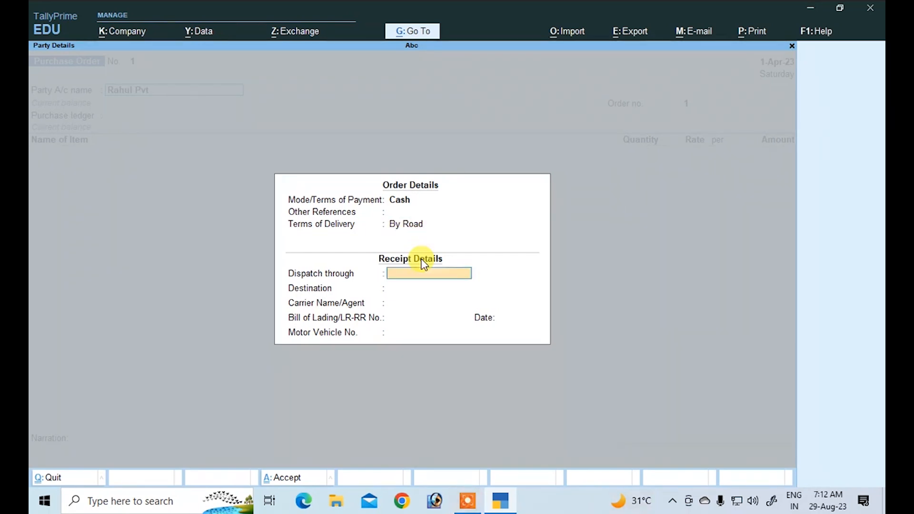
In the receipt details, set dispatch through to Abc and the carrier name to Xyz, leaving the destination blank
key("Return")
key("Return")
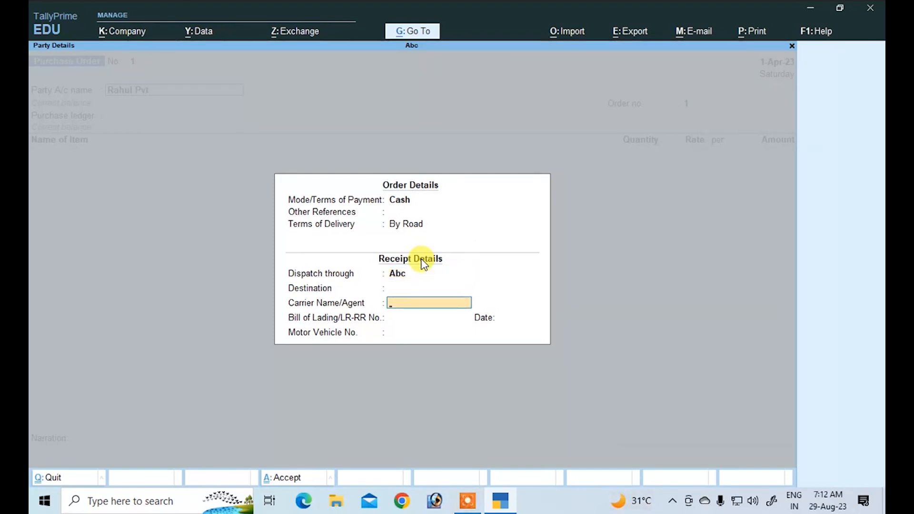
type("X")
type("y")
type("x")
type("z")
key("Return")
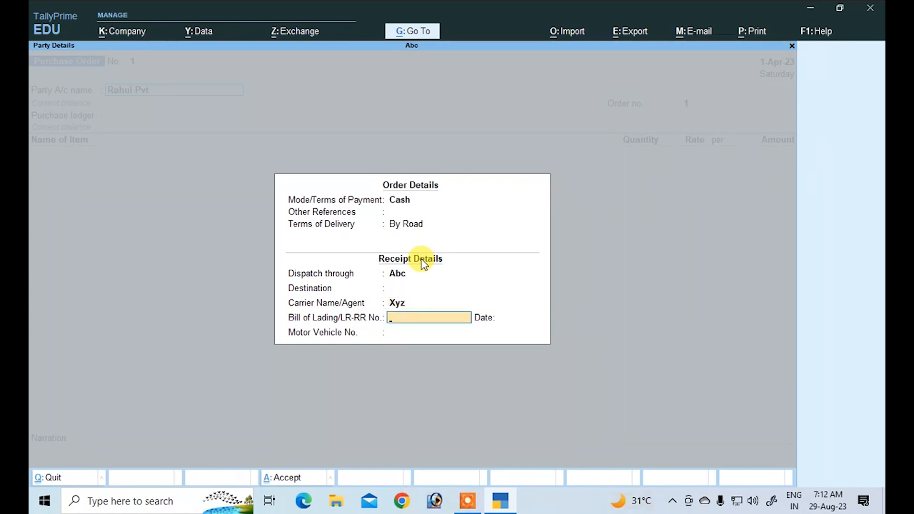
Enter bill of lading number 01 dated 1-Apr-23, fill in the motor vehicle number and accept the receipt details
type("01")
key("Return")
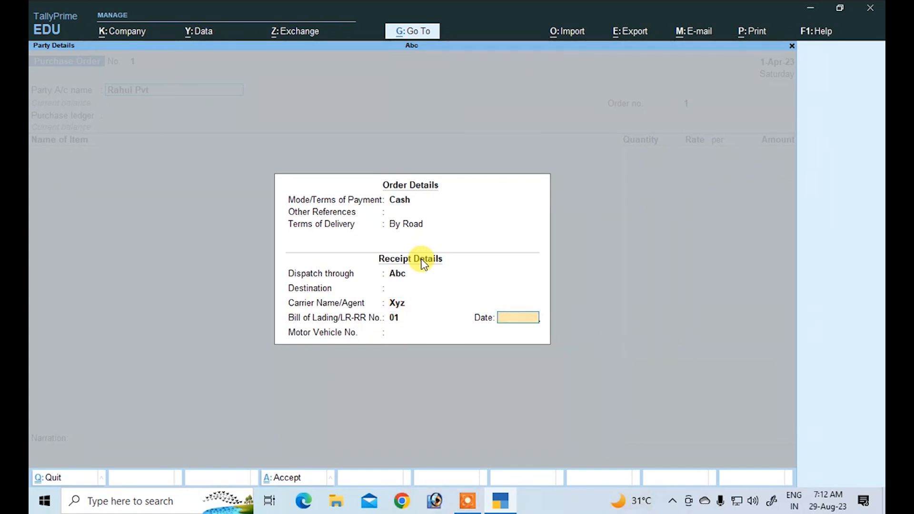
type("1")
key("Return")
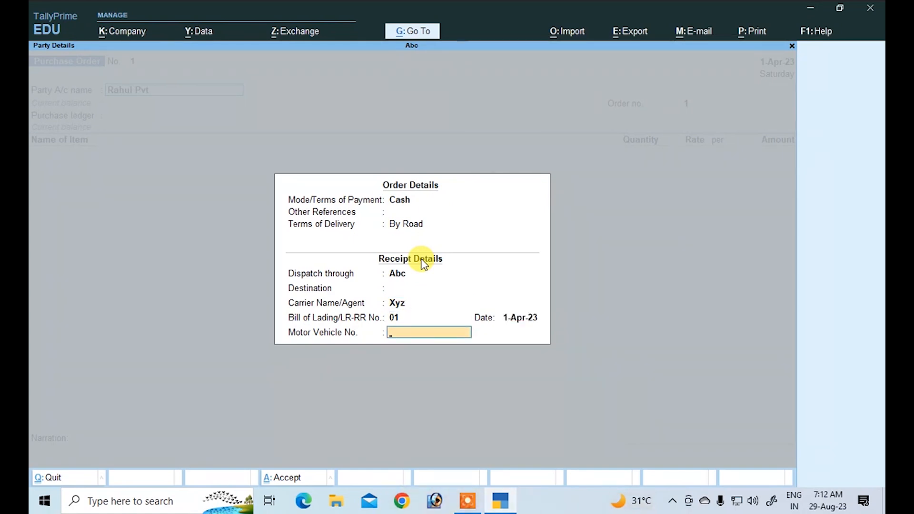
type("Br064578")
key("Return")
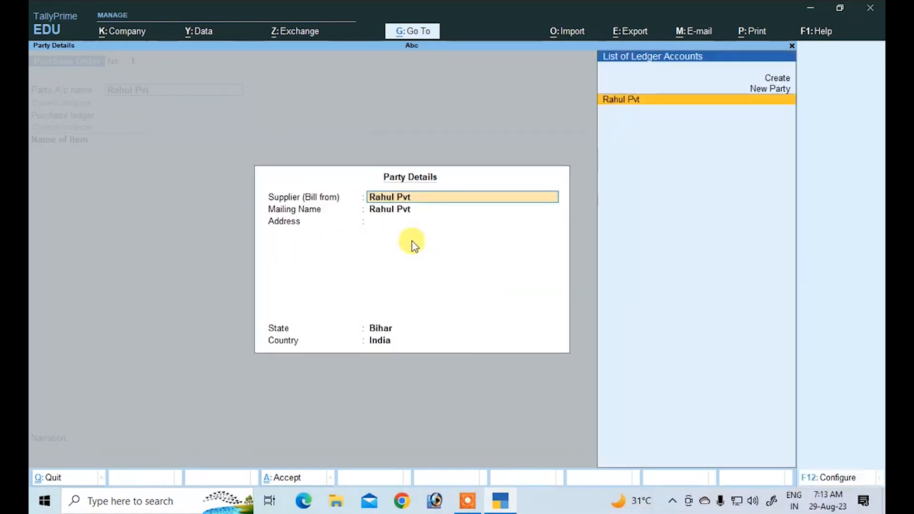
Accept the supplier's party details with state Bihar and choose Purchase Order as the purchase ledger
key("Return")
key("Return")
key("Return")
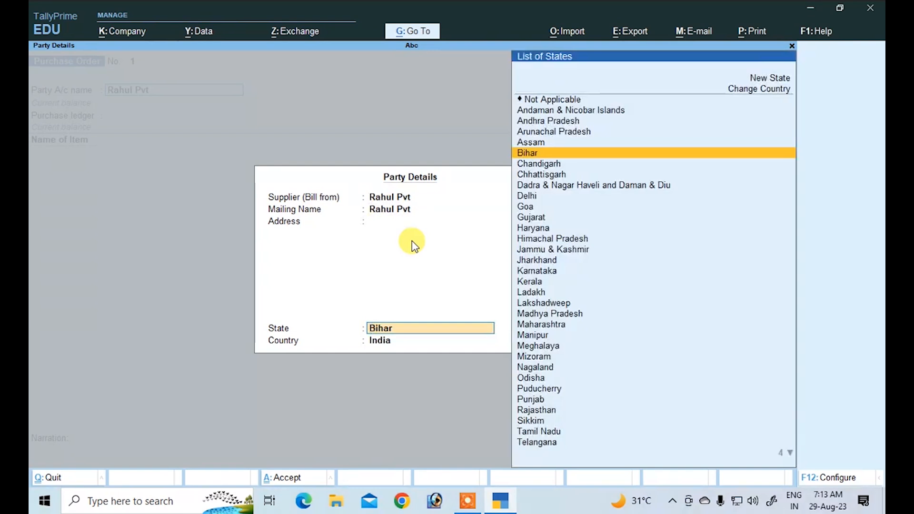
key("Return")
key("Return")
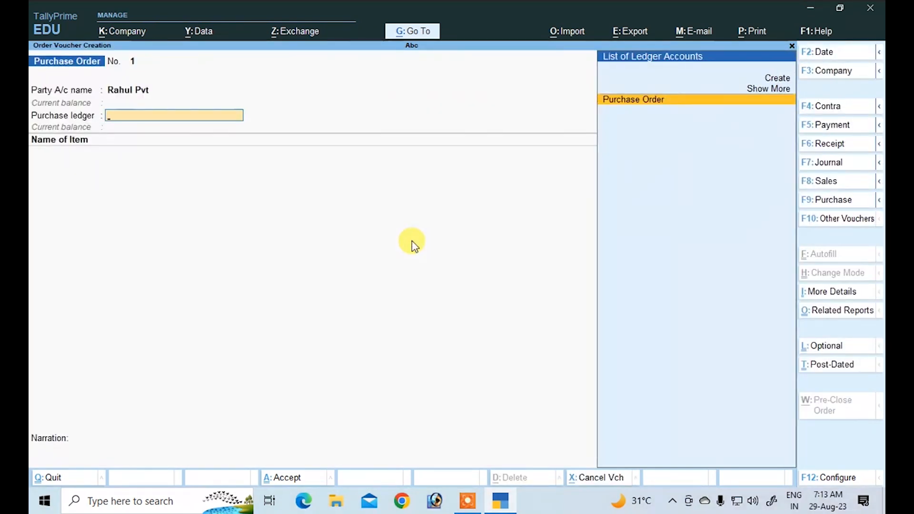
key("Return")
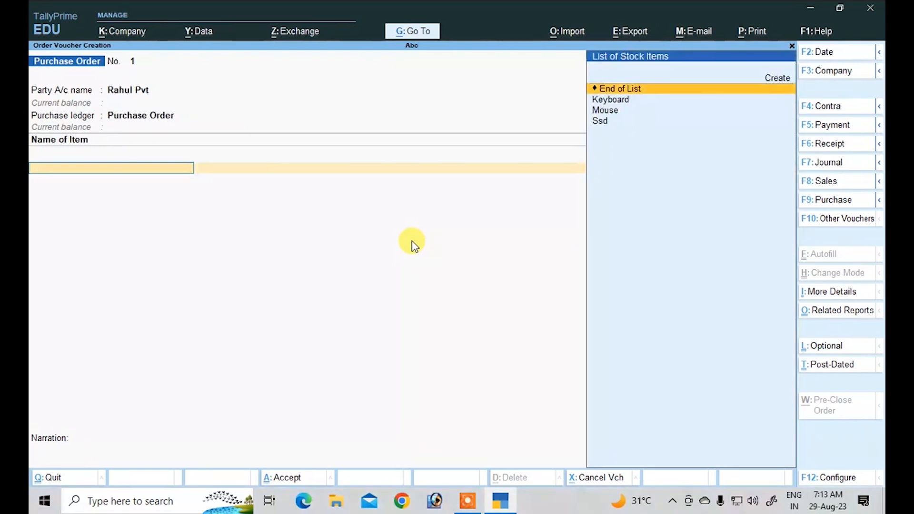
key("BackSpace")
key("BackSpace")
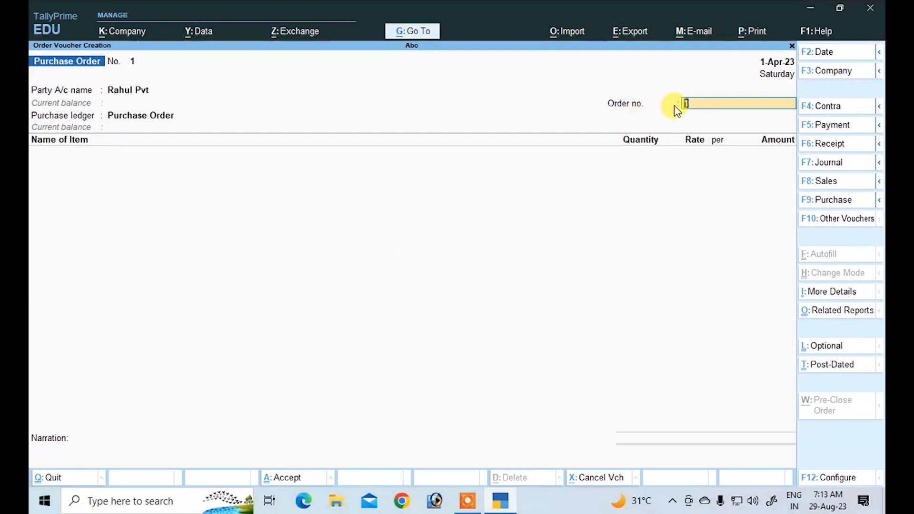
key("BackSpace")
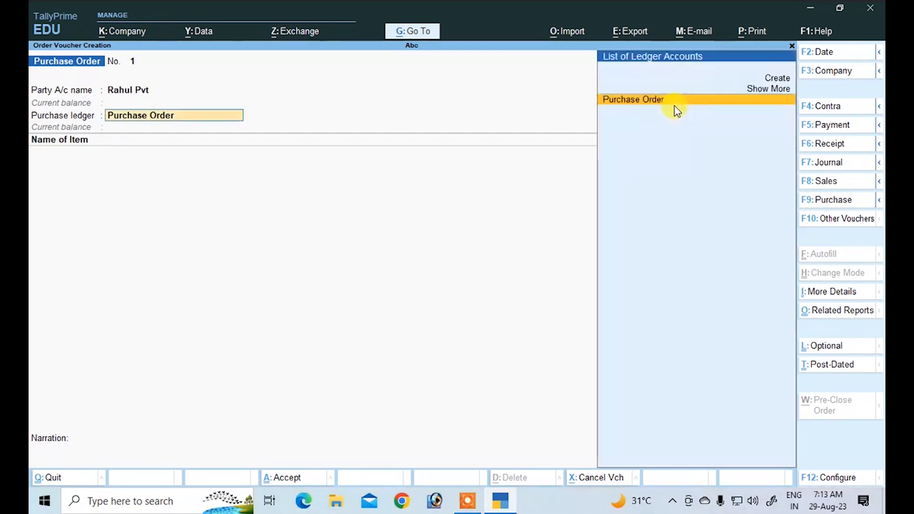
key("Return")
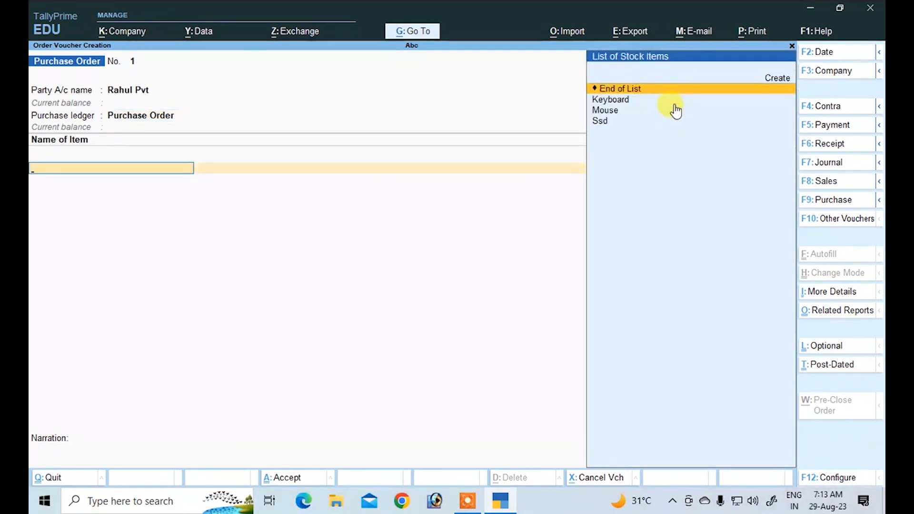
Choose Keyboard as the first stock item of the purchase order
key("Down")
key("Down")
key("Down")
key("Up")
key("Up")
key("Up")
key("Down")
key("Down")
key("Down")
key("Up")
key("Up")
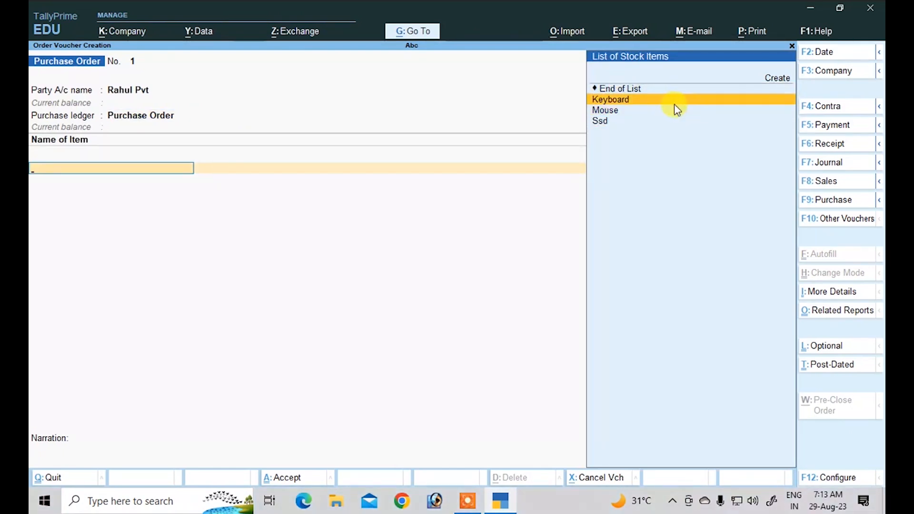
key("Return")
Allocate 100 pcs of Keyboard at a rate of 500, keeping the due date 1-Apr-23, and finish the item allocation
key("Return")
type("100")
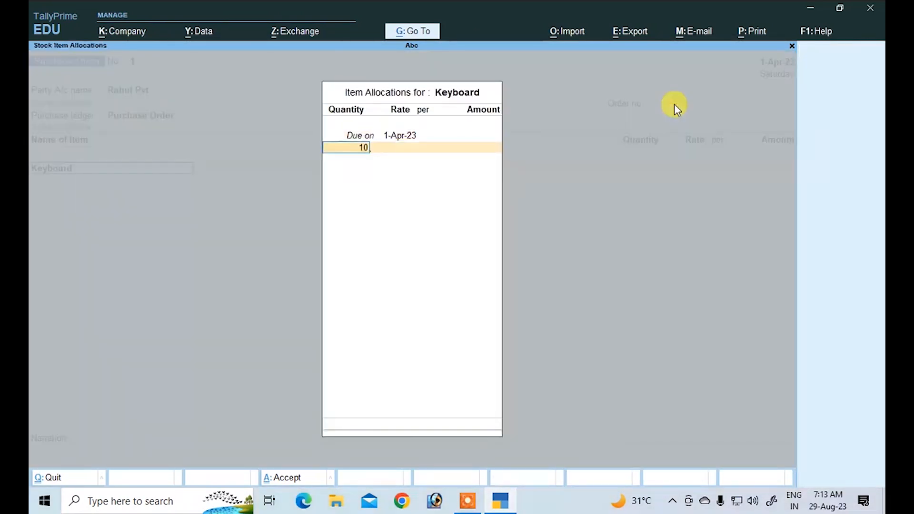
key("Return")
type("500")
key("Return")
key("Return")
key("Return")
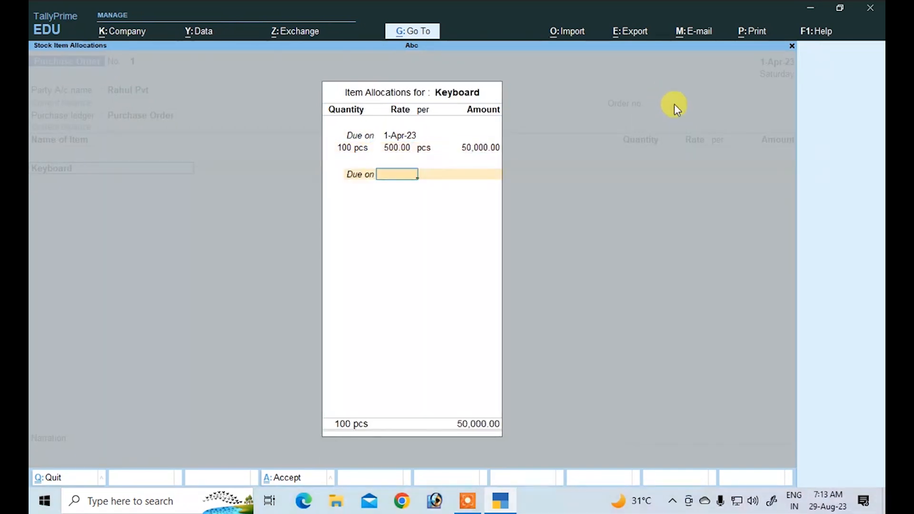
key("Return")
key("Return")
Add Mouse to the order with a quantity of 140 pcs at a rate of 800, due on 1-Apr-23
type("Mo")
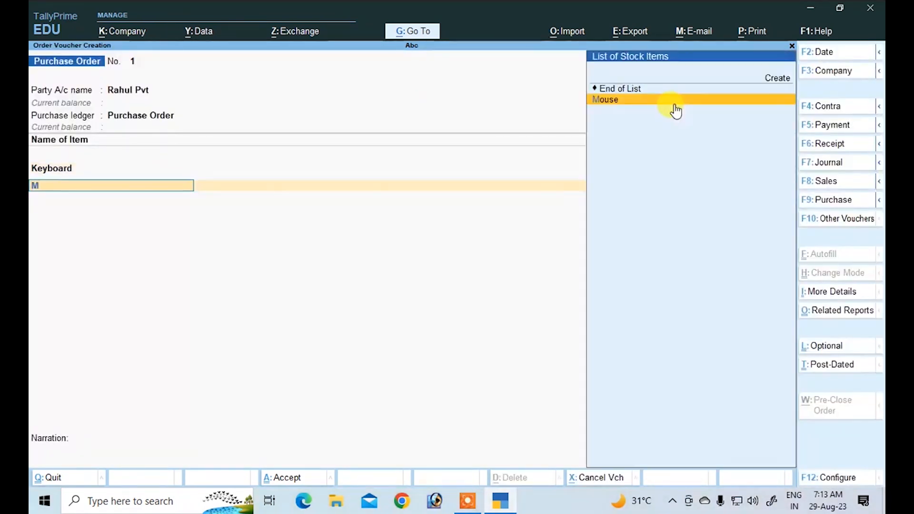
key("Return")
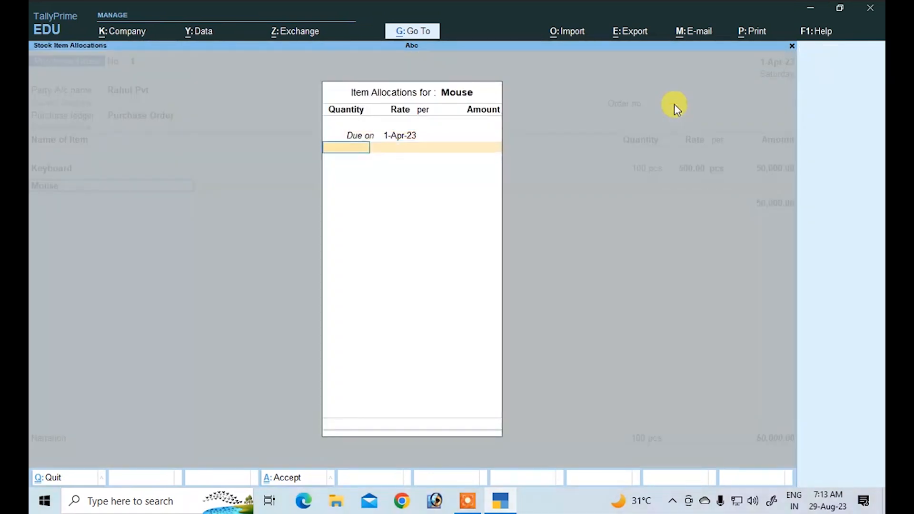
type("140")
key("Return")
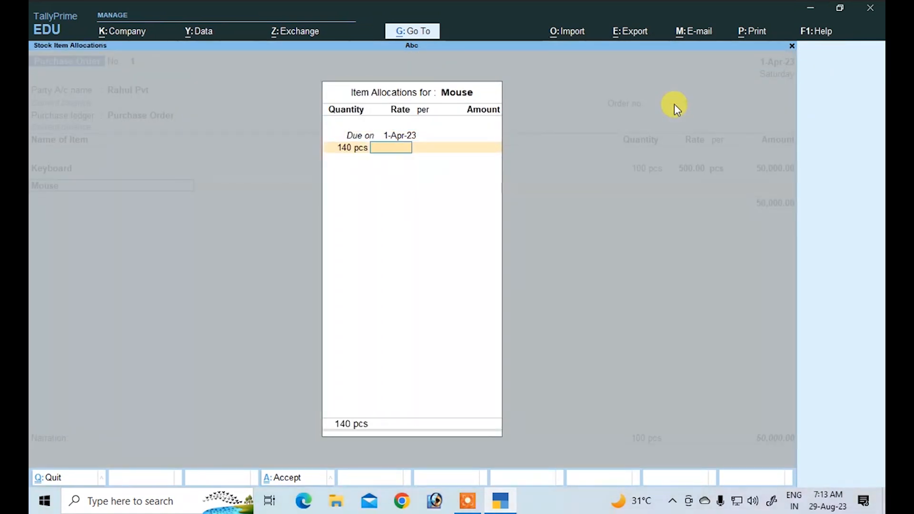
type("800")
key("Return")
key("Return")
key("Return")
key("Return")
key("Return")
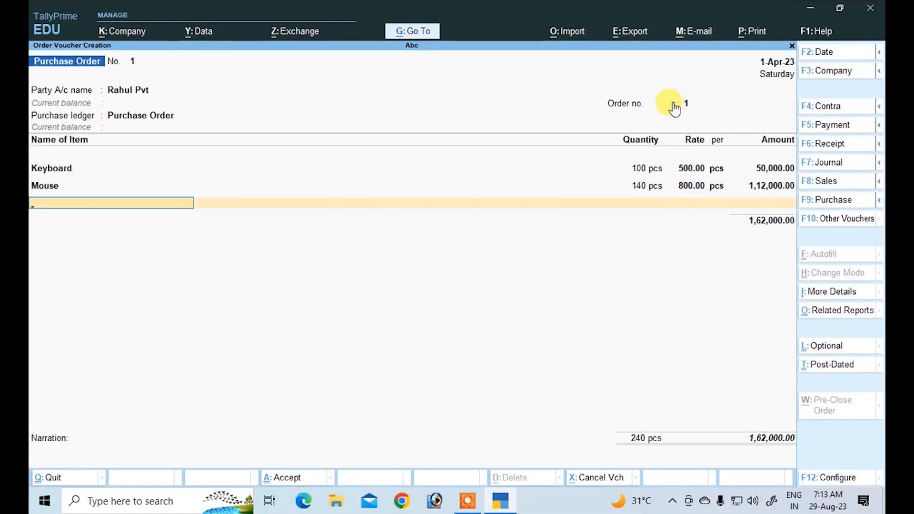
Add Ssd to the order with a quantity of 500 pcs at a rate of 900, due on 1-Apr-23
key("Down")
key("Down")
key("Down")
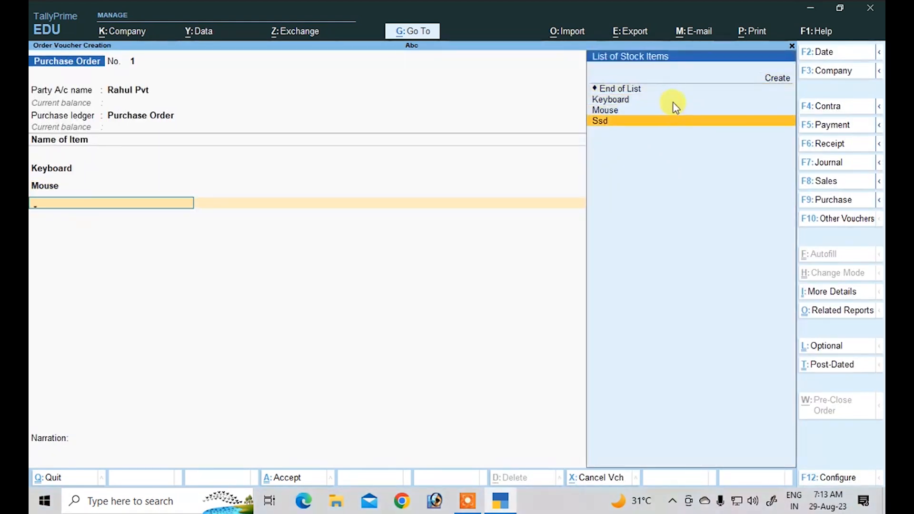
key("Return")
key("Return")
type("500")
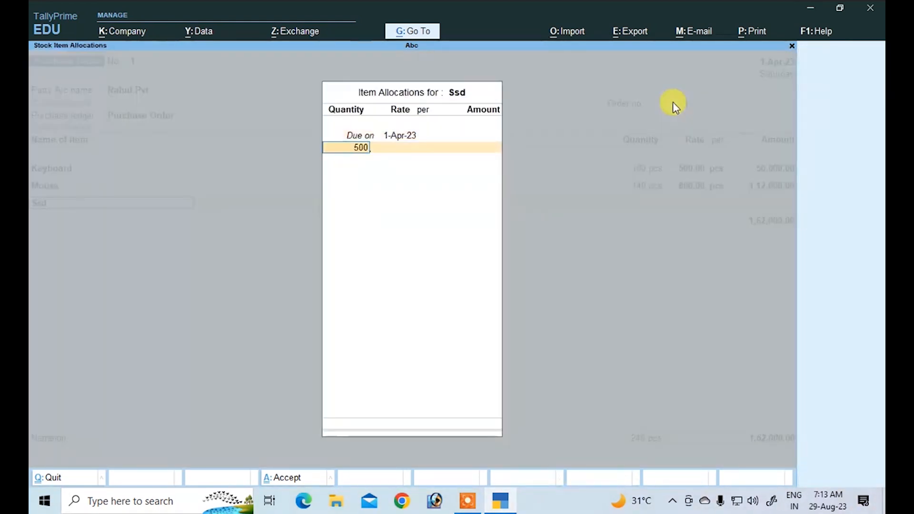
key("Return")
type("900")
key("Return")
key("Return")
key("Return")
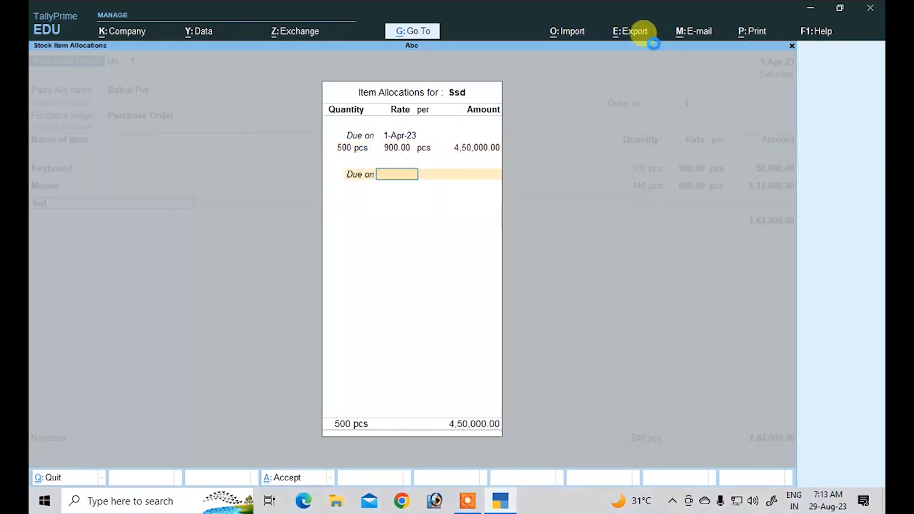
key("Return")
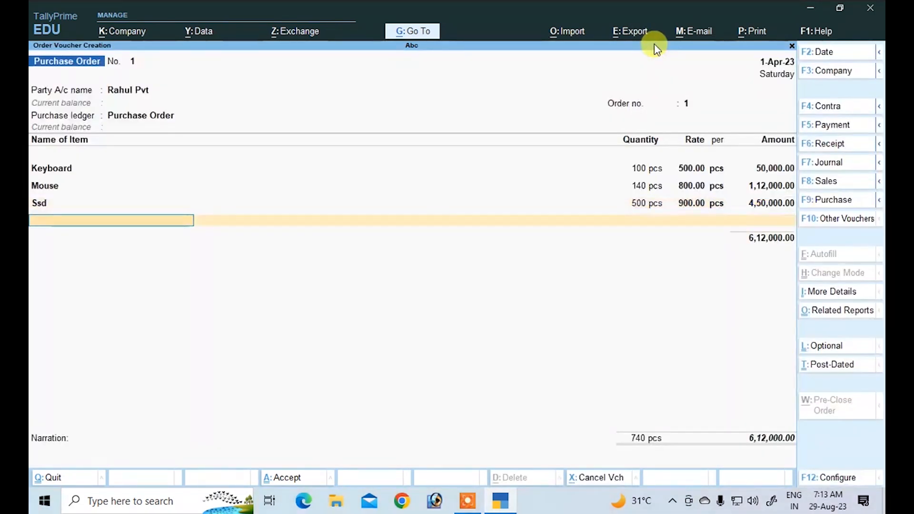
End the item list, enter the narration "being prchase order" and accept the purchase order voucher
key("Return")
type("be")
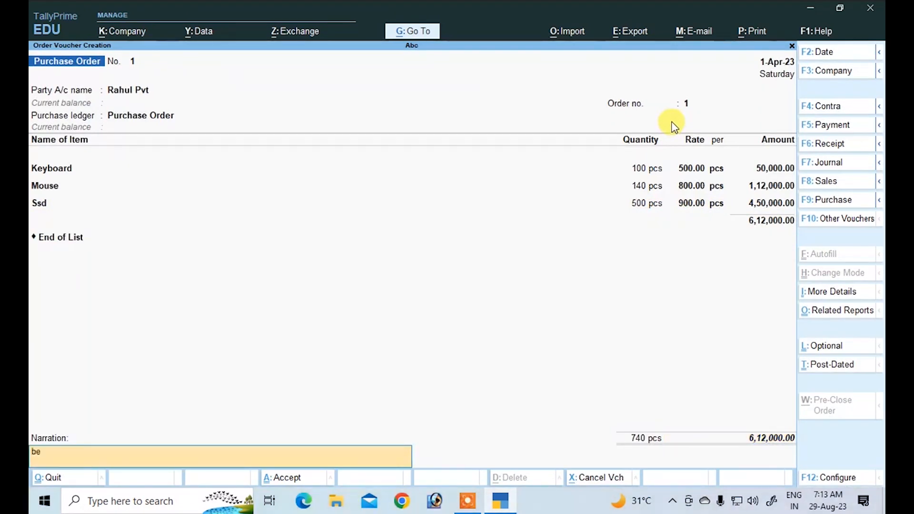
type("ing prchase order")
key("Return")
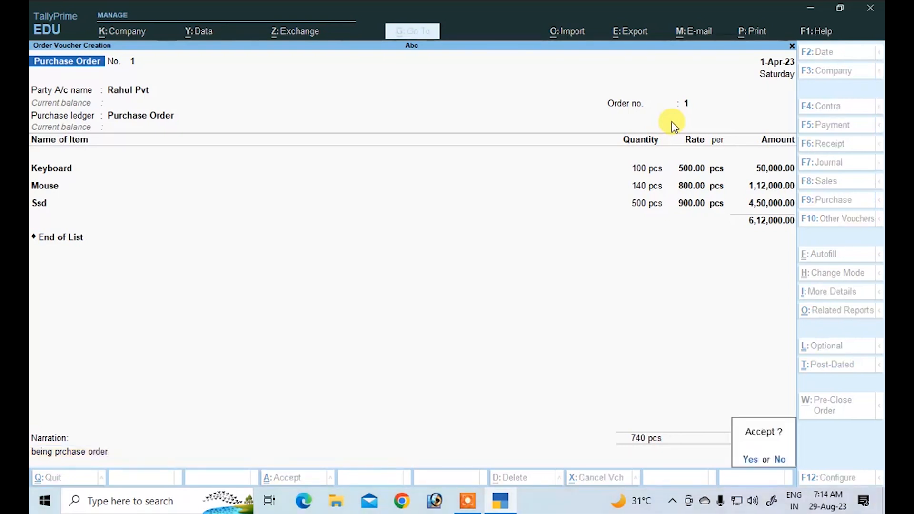
key("Return")
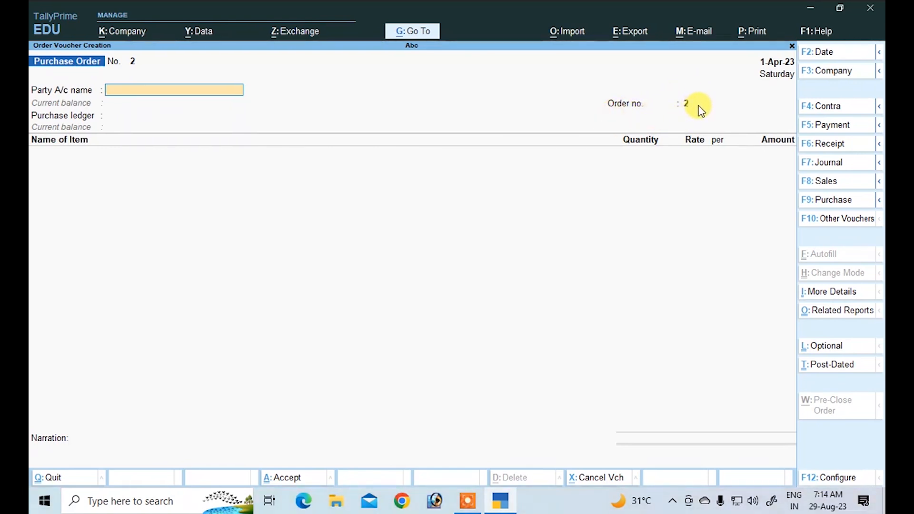
Quit the new blank order voucher and open Display More Reports from the Gateway of Tally
key("Escape")
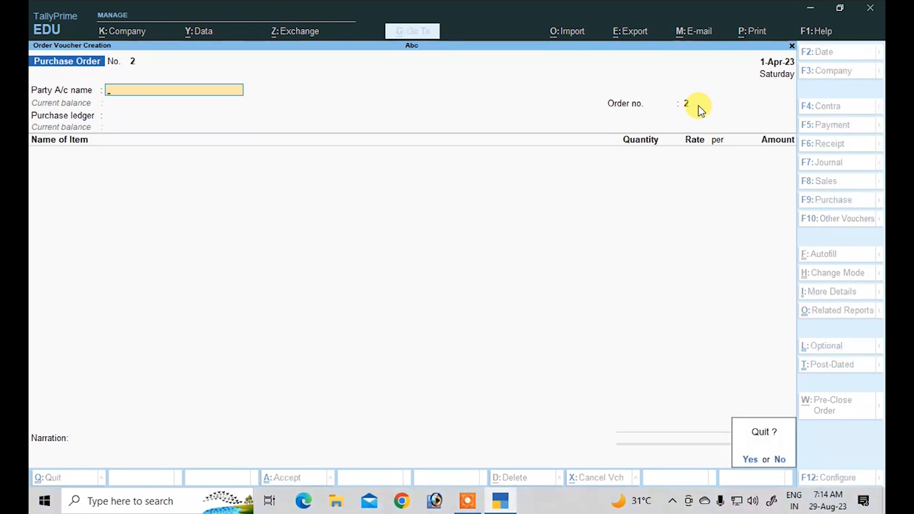
key("y")
key("Down")
key("Down")
key("Down")
key("Down")
key("Down")
key("Down")
key("Down")
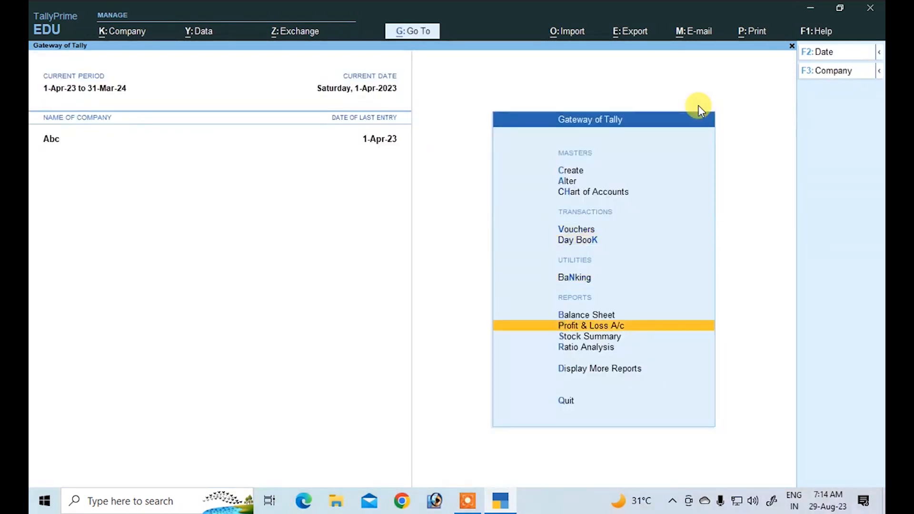
key("Return")
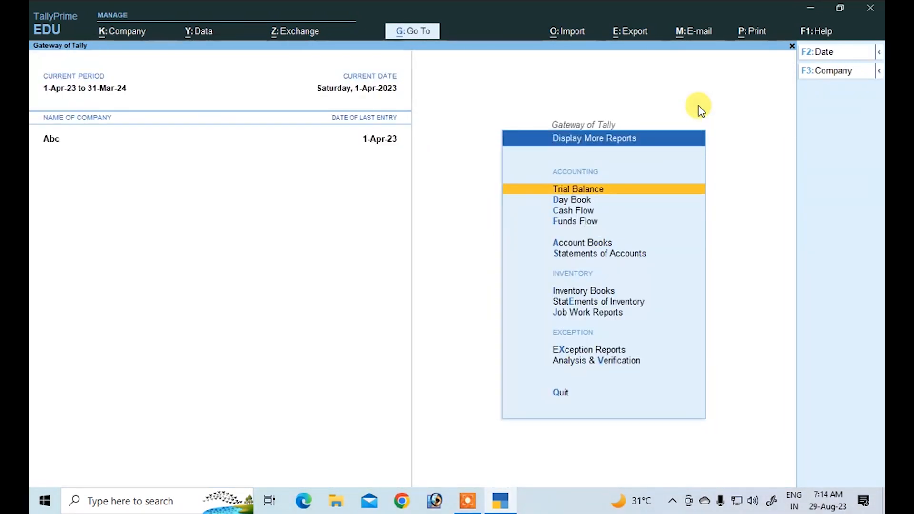
Open the Statements of Inventory reports
key("Down")
key("Down")
key("Down")
key("Down")
key("Down")
key("Down")
key("Down")
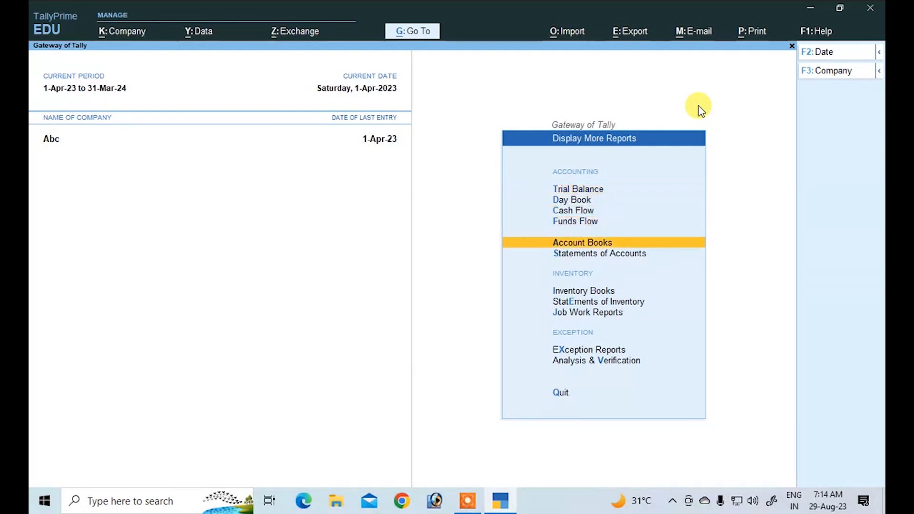
key("Down")
key("Up")
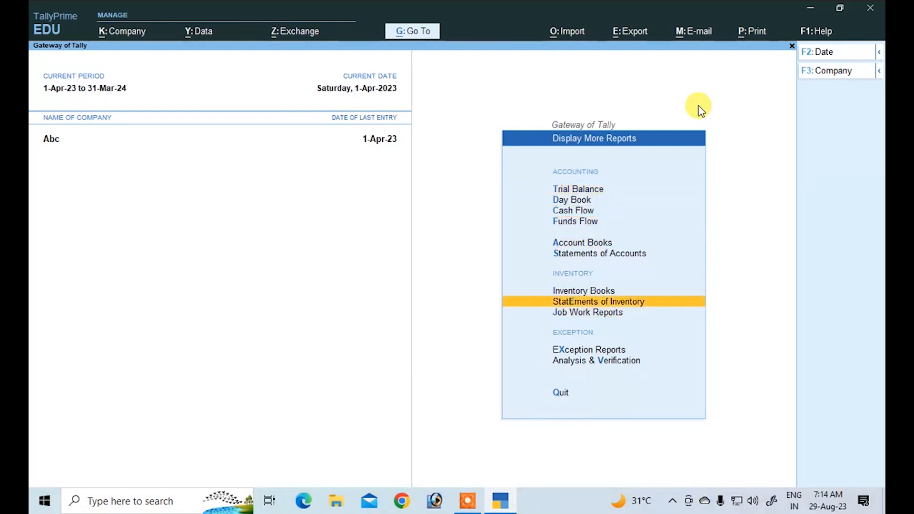
key("Return")
Display the Purchase Order Outstandings report for all orders
key("Down")
key("Down")
key("Down")
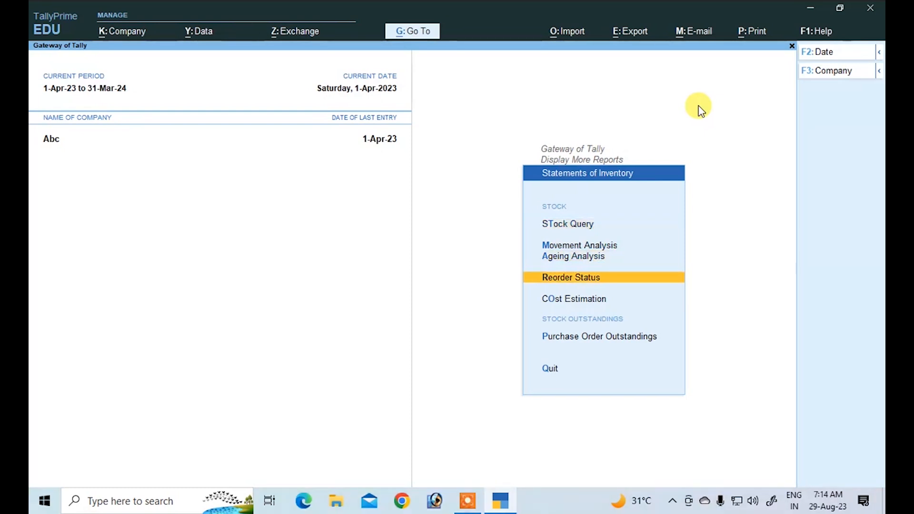
key("Down")
key("Down")
key("Down")
key("Up")
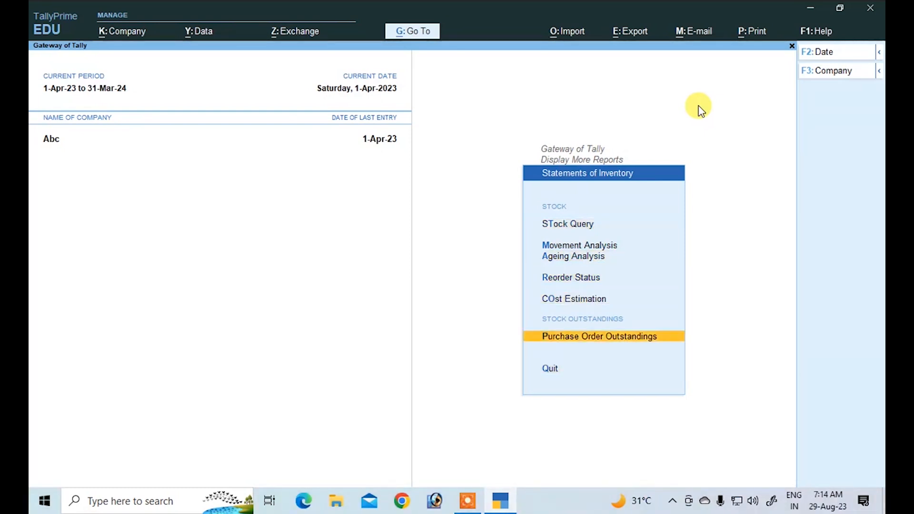
key("Return")
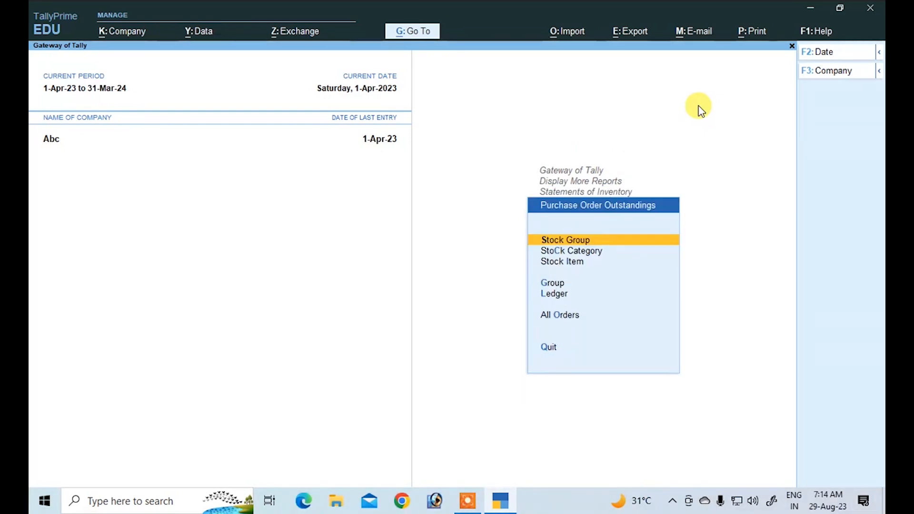
key("Down")
key("Down")
key("Down")
key("Down")
key("Down")
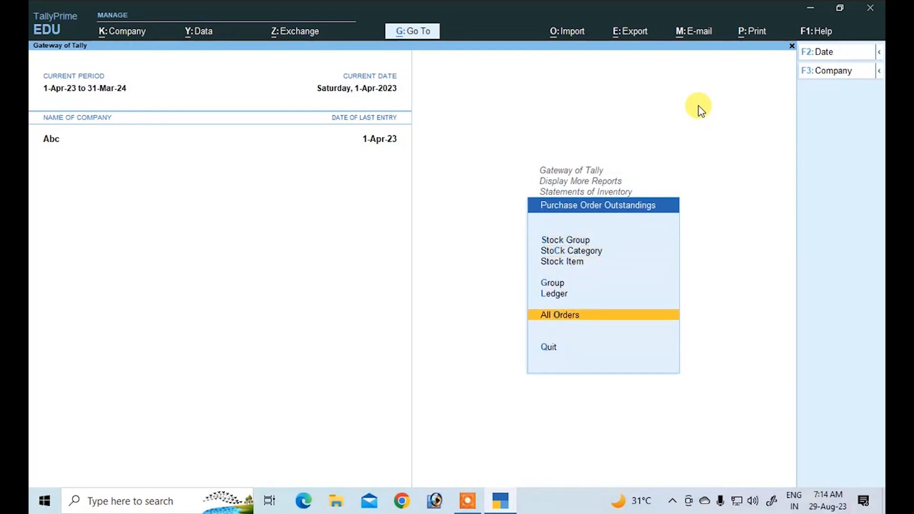
key("Return")
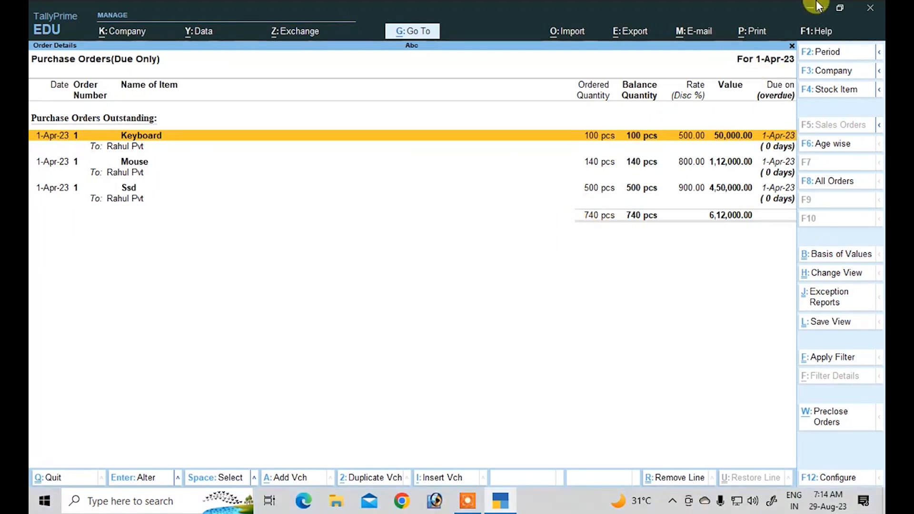
Close the outstanding purchase orders report and back out of the inventory statements
key("Escape")
key("Escape")
key("Escape")
key("Escape")
key("Escape")
key("Escape")
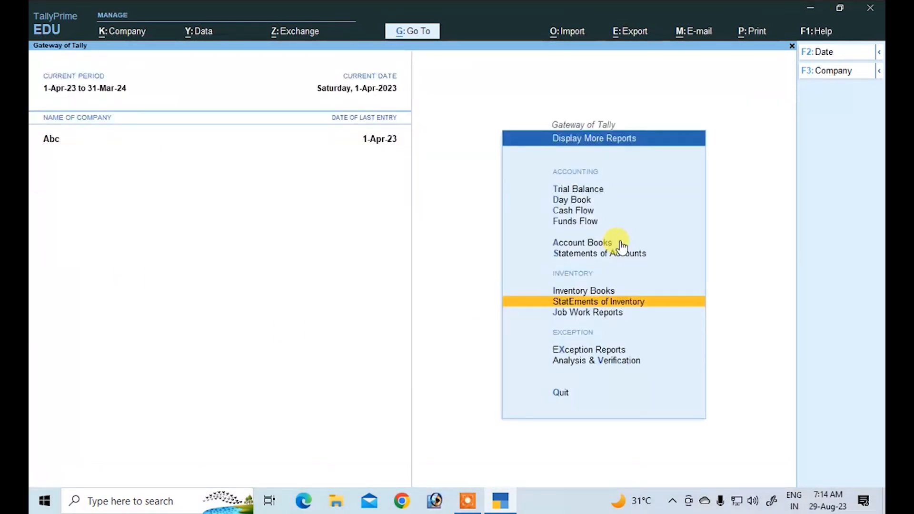